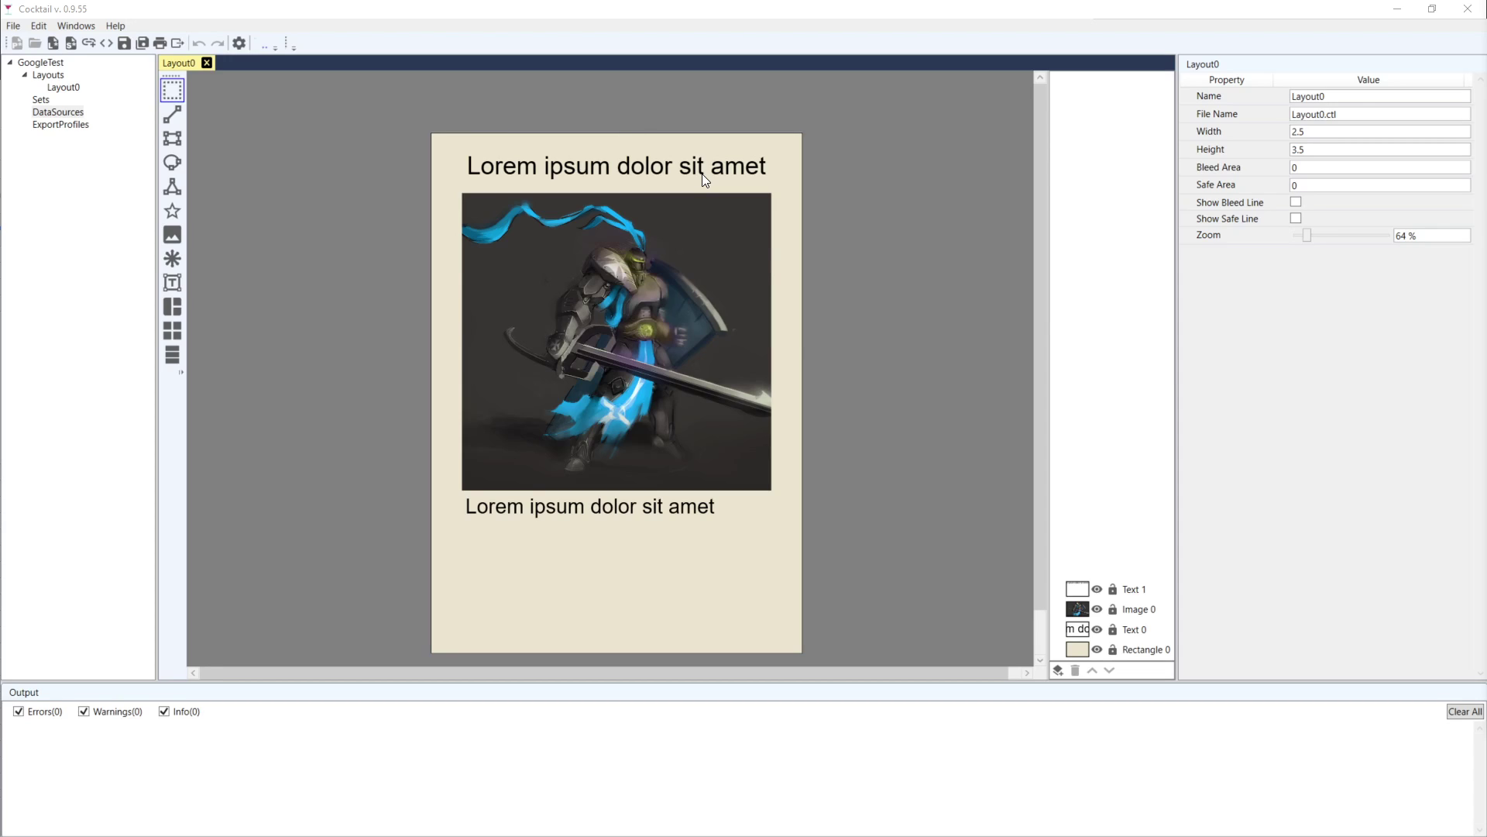
# - Select the DataSources section in the GoogleTest project tree
pyautogui.click(72, 112)
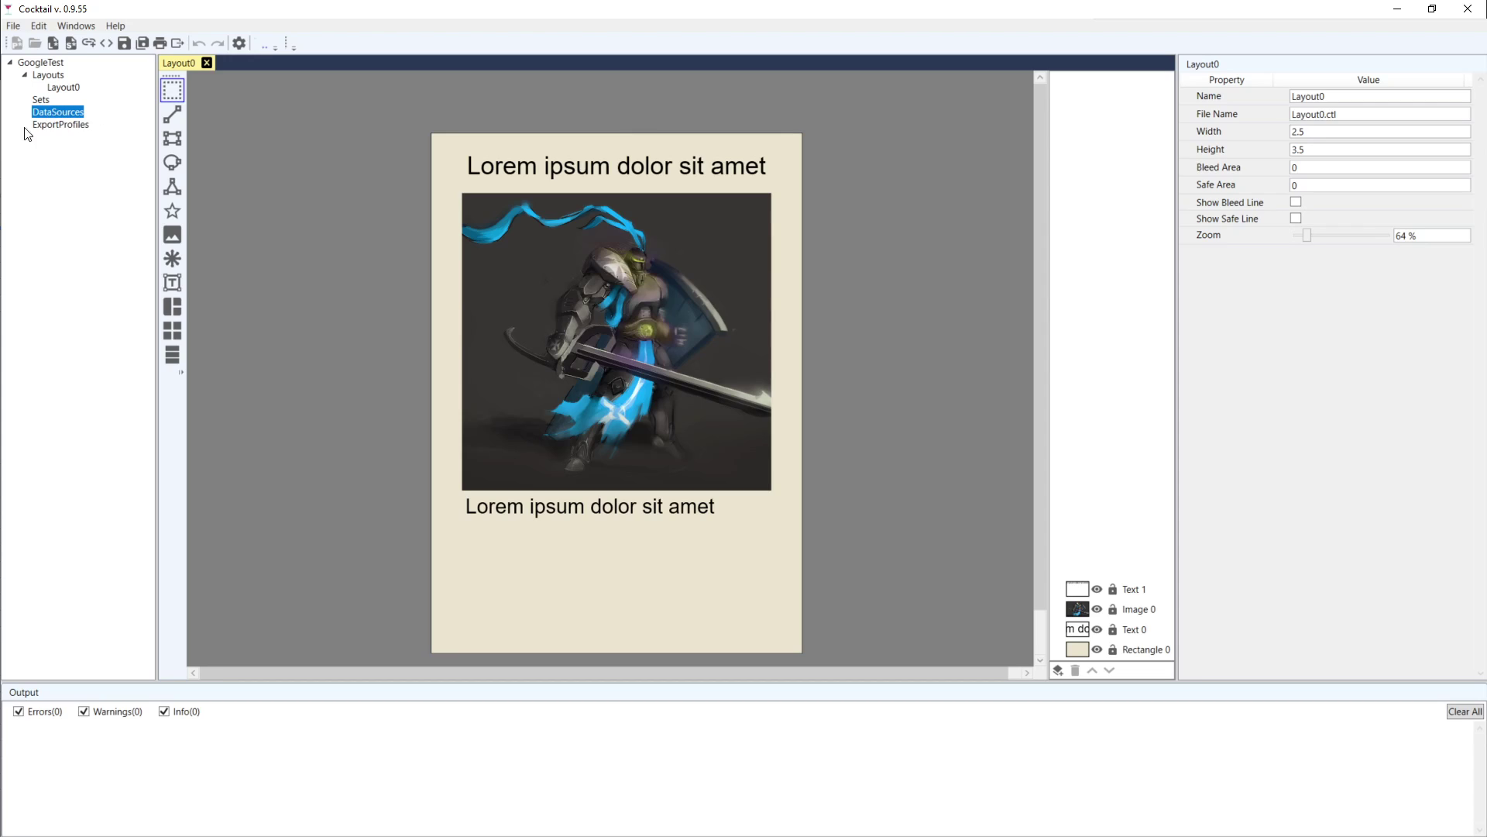
# - Start a new Google Sheets data source and paste the spreadsheet's URL from Chrome into its link field
pyautogui.click(88, 43)
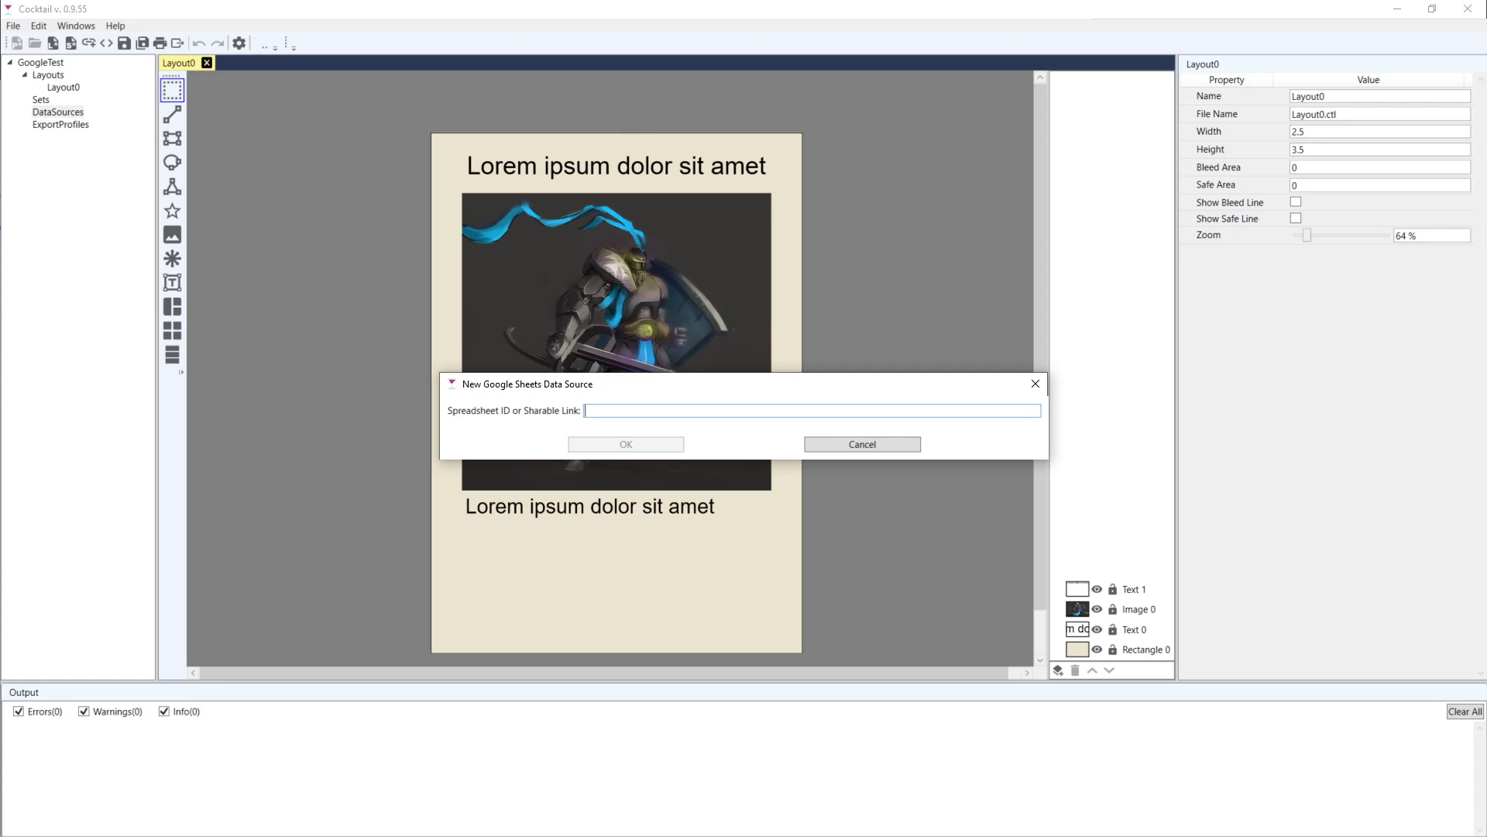
pyautogui.hotkey('alt', 'Tab')
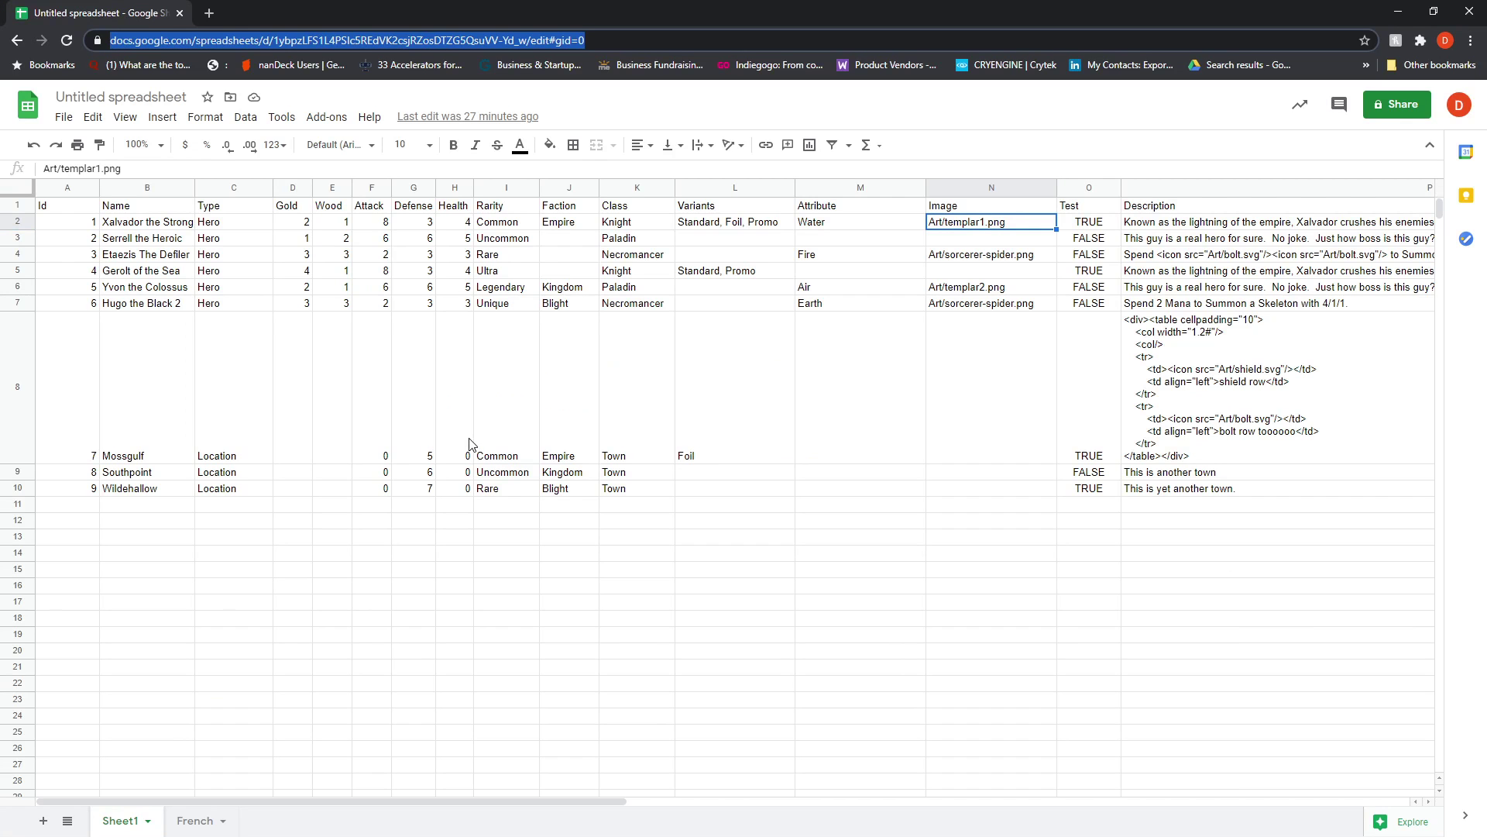
pyautogui.rightClick(564, 38)
pyautogui.click(680, 123)
pyautogui.click(1398, 10)
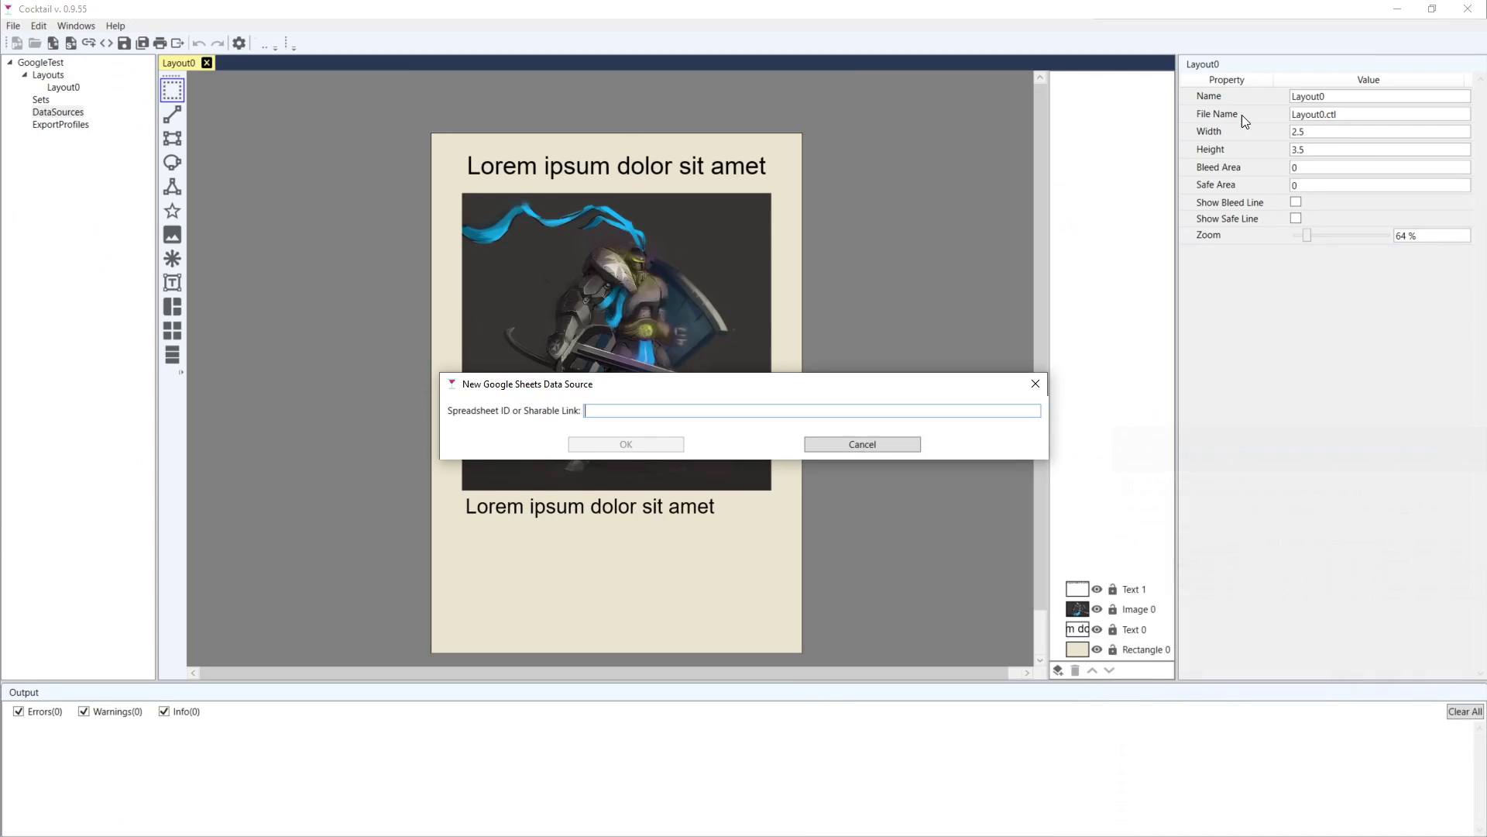
pyautogui.rightClick(602, 411)
pyautogui.click(639, 455)
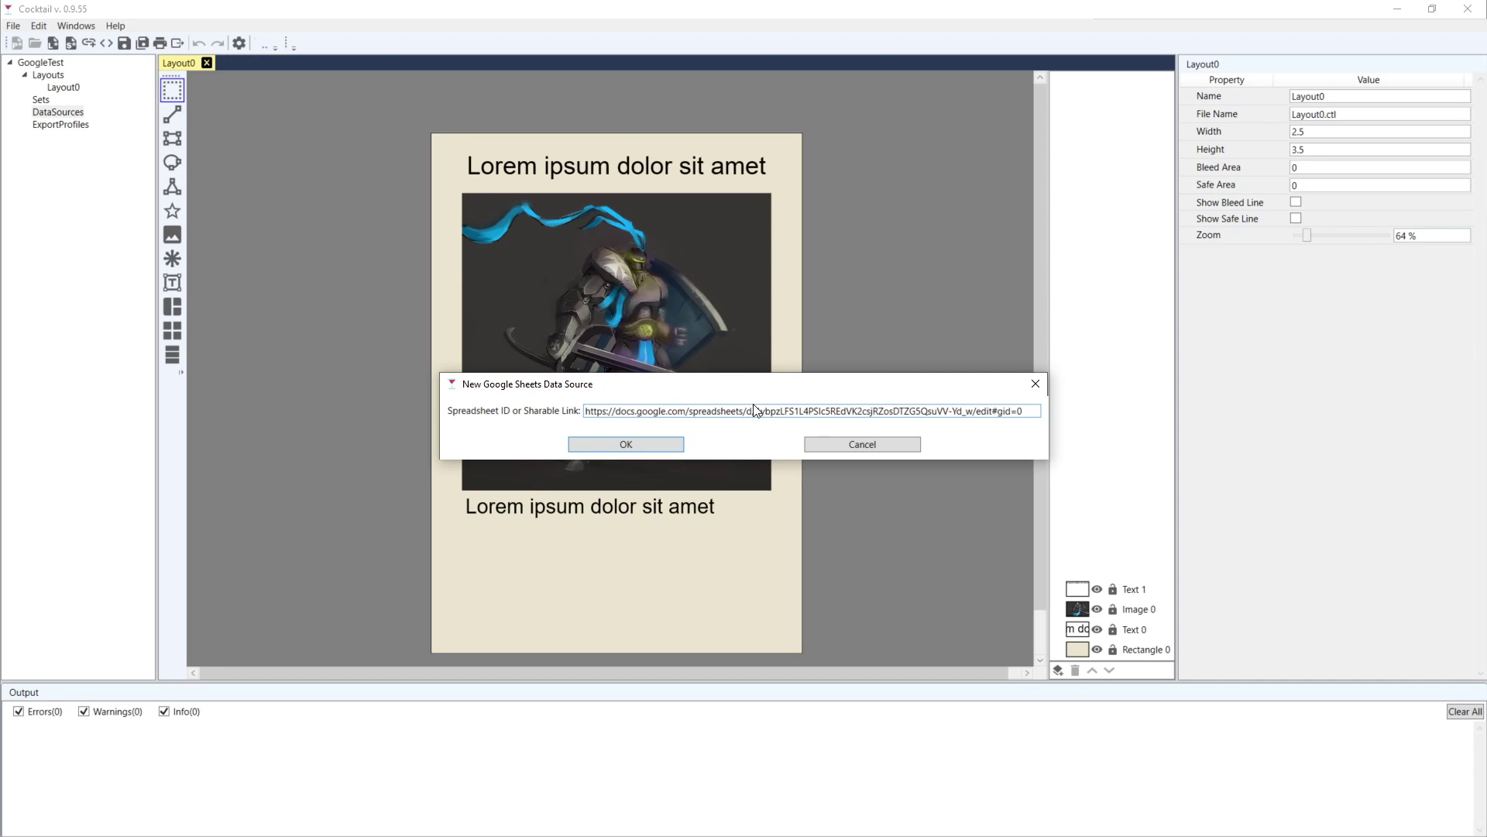
# - Confirm the data source and sign in with the third listed Google account to grant access
pyautogui.click(626, 445)
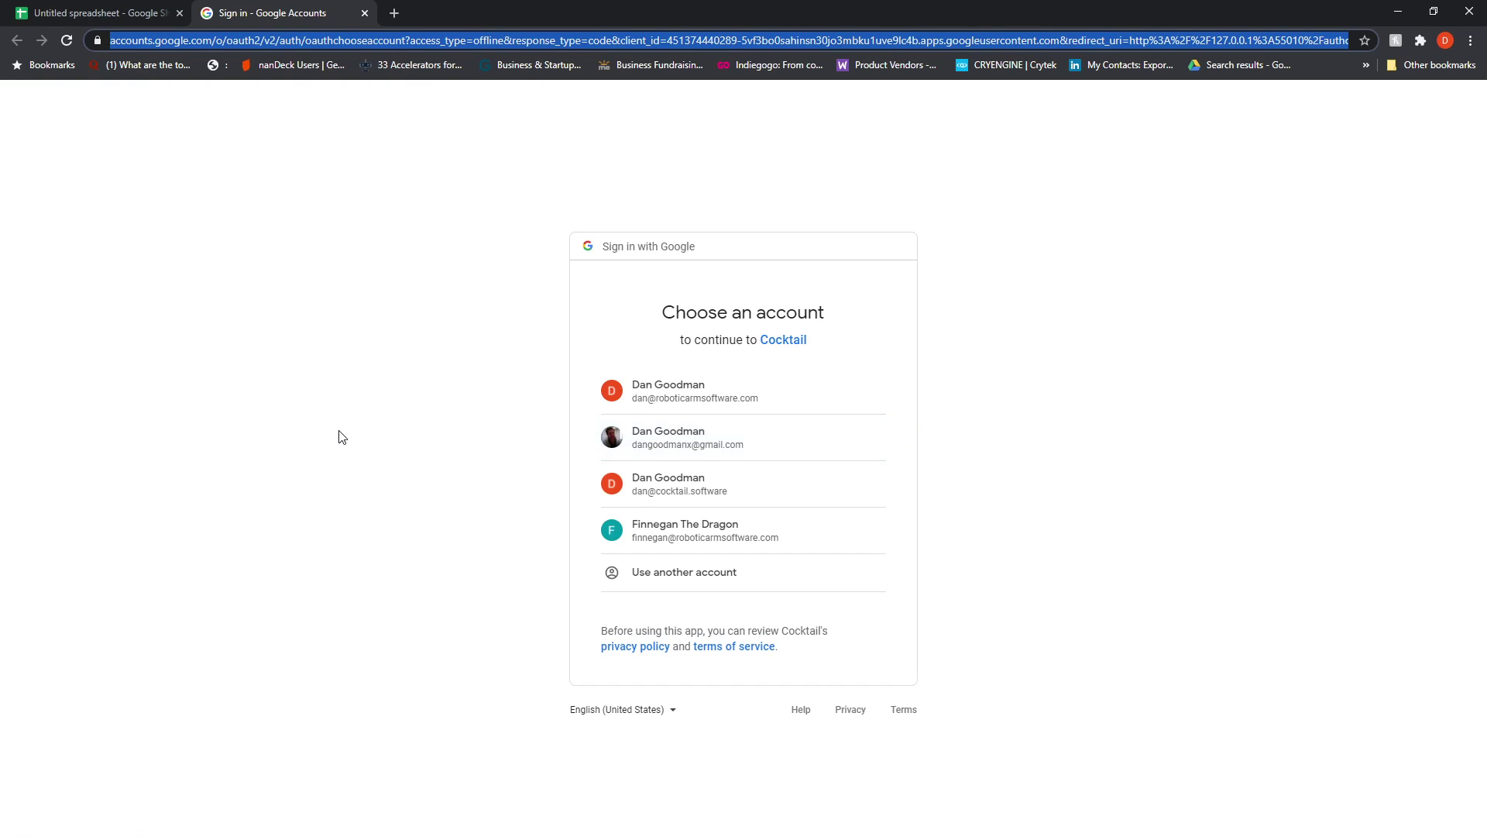
pyautogui.click(697, 492)
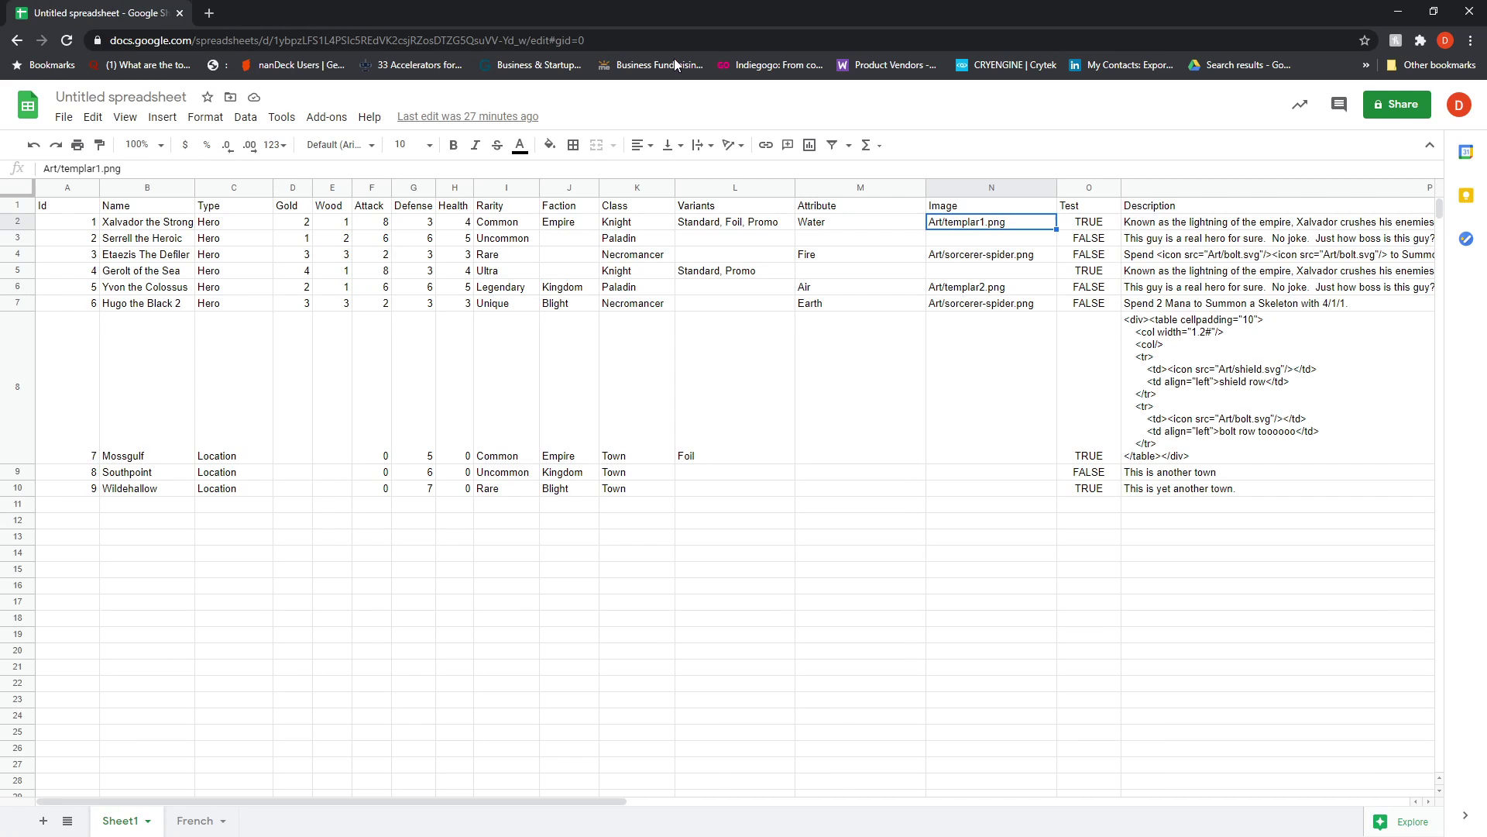
# - Select GoogleSheets0, review its ID Column choices leaving it unset, then switch to the spreadsheet
pyautogui.click(1398, 11)
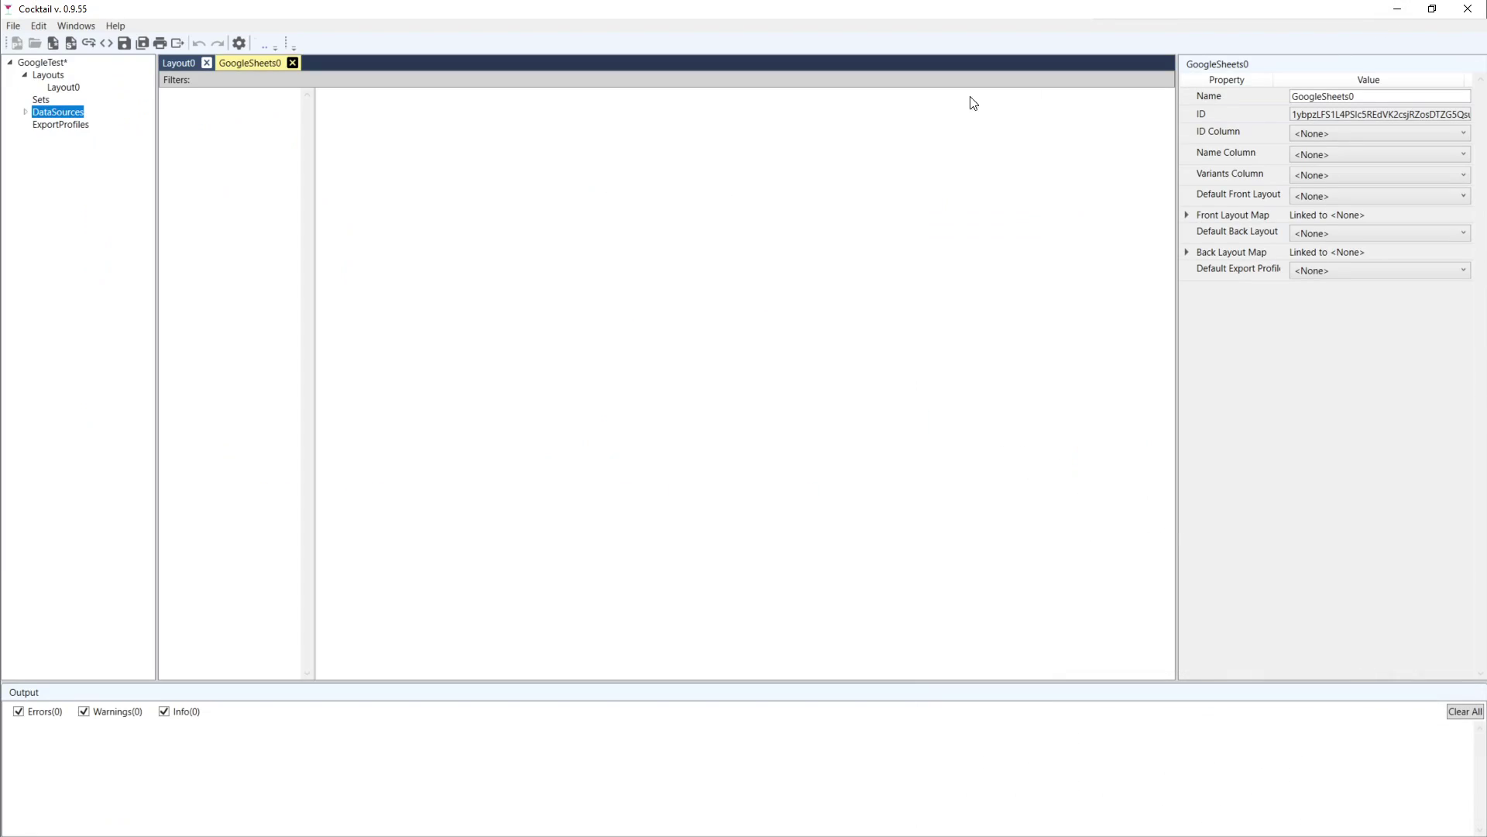
pyautogui.click(24, 113)
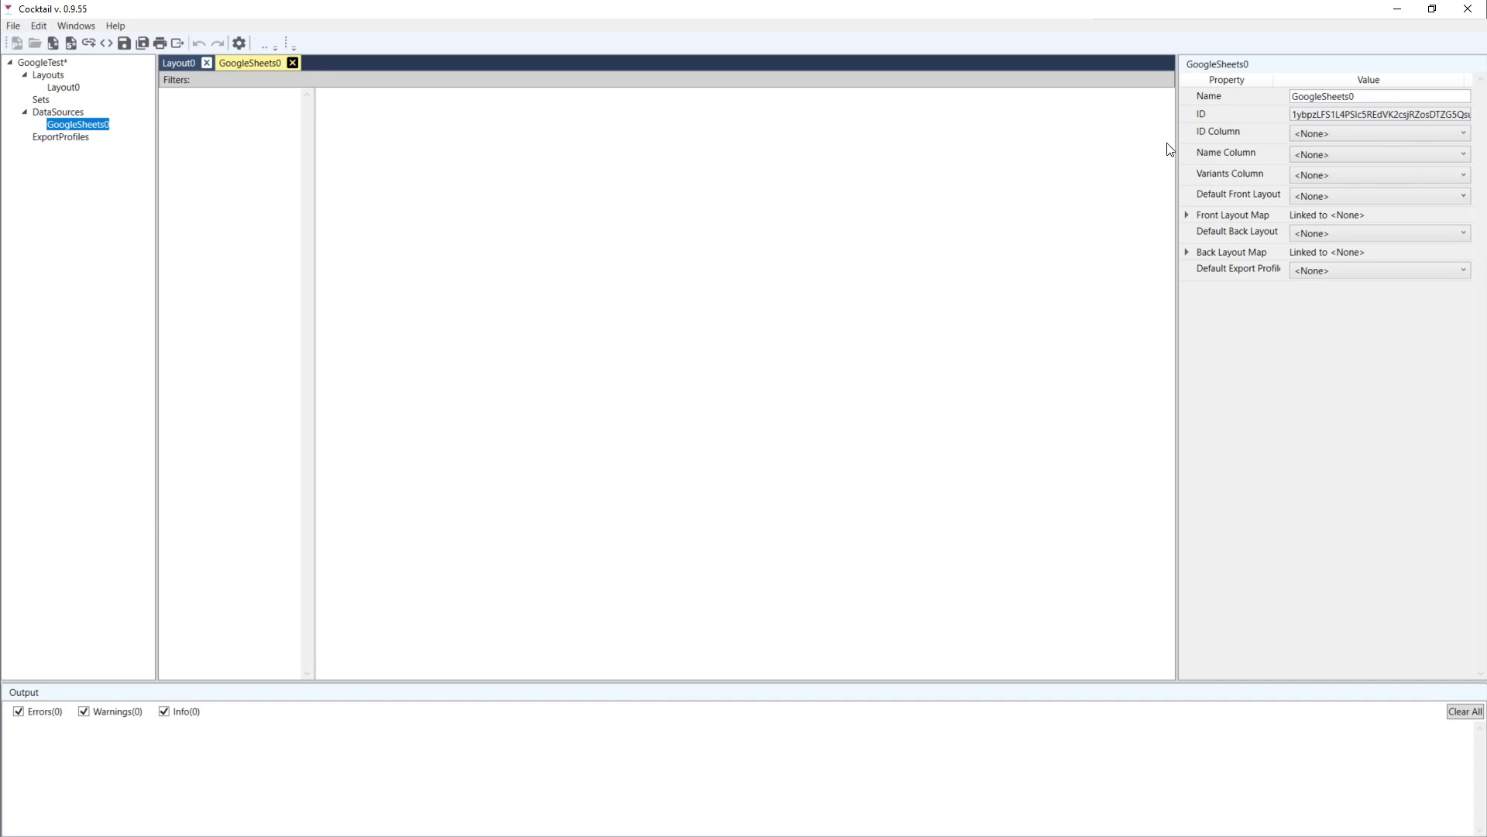
pyautogui.click(1384, 96)
pyautogui.click(1378, 101)
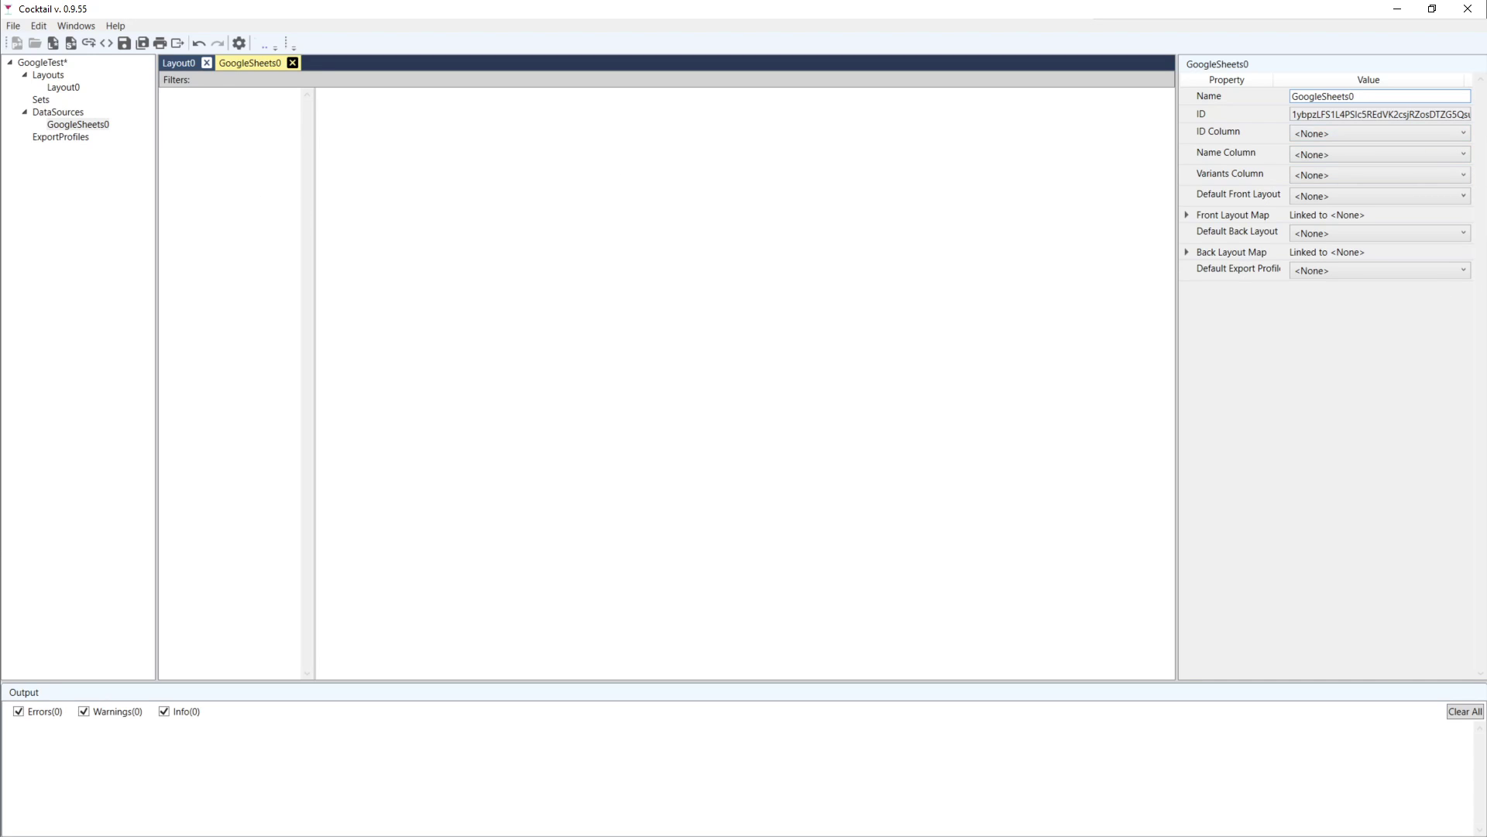
pyautogui.click(1337, 135)
pyautogui.scroll(-1, 1324, 332)
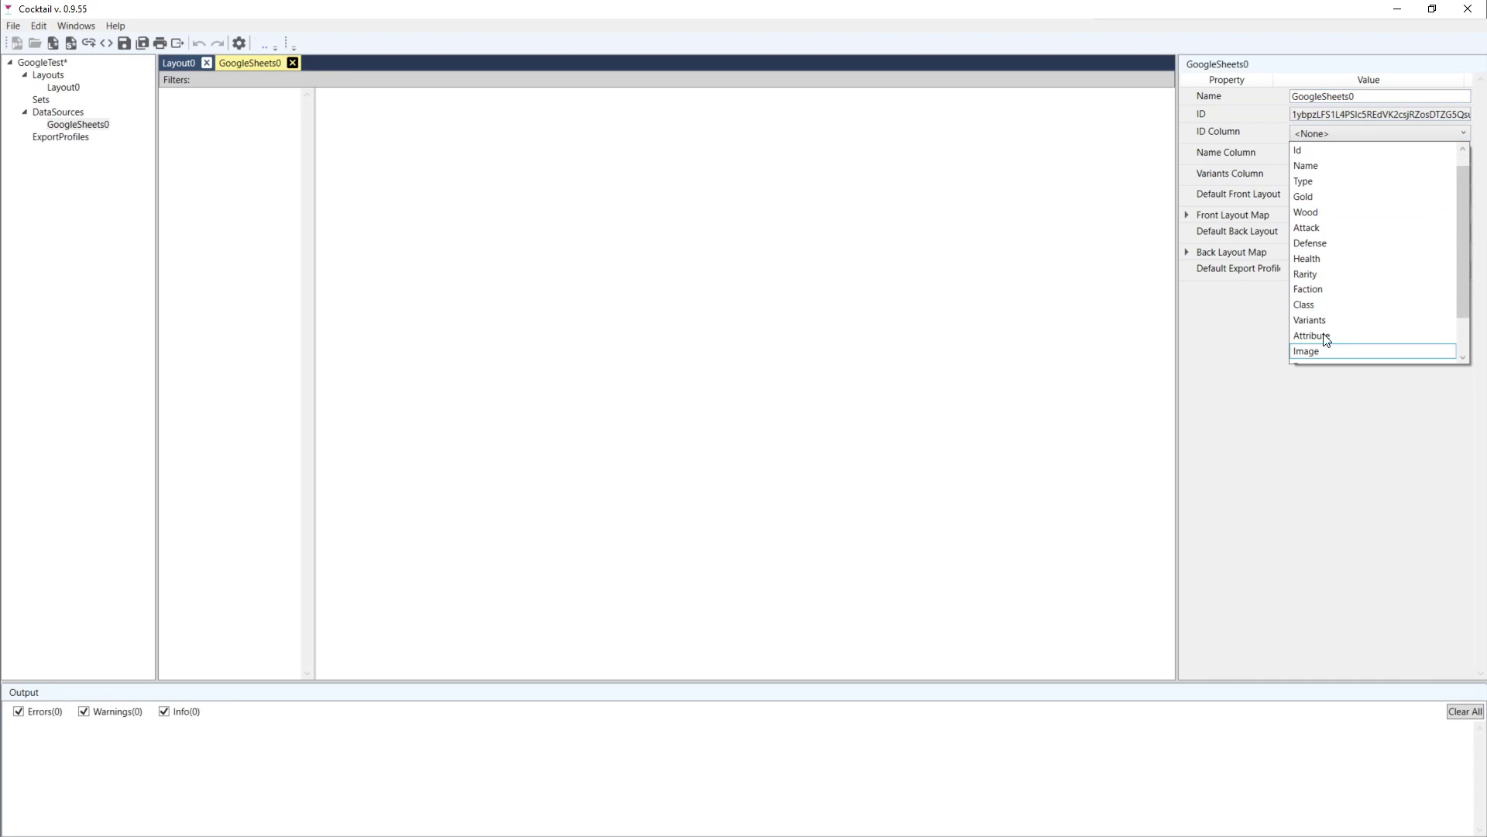
pyautogui.scroll(1, 1315, 285)
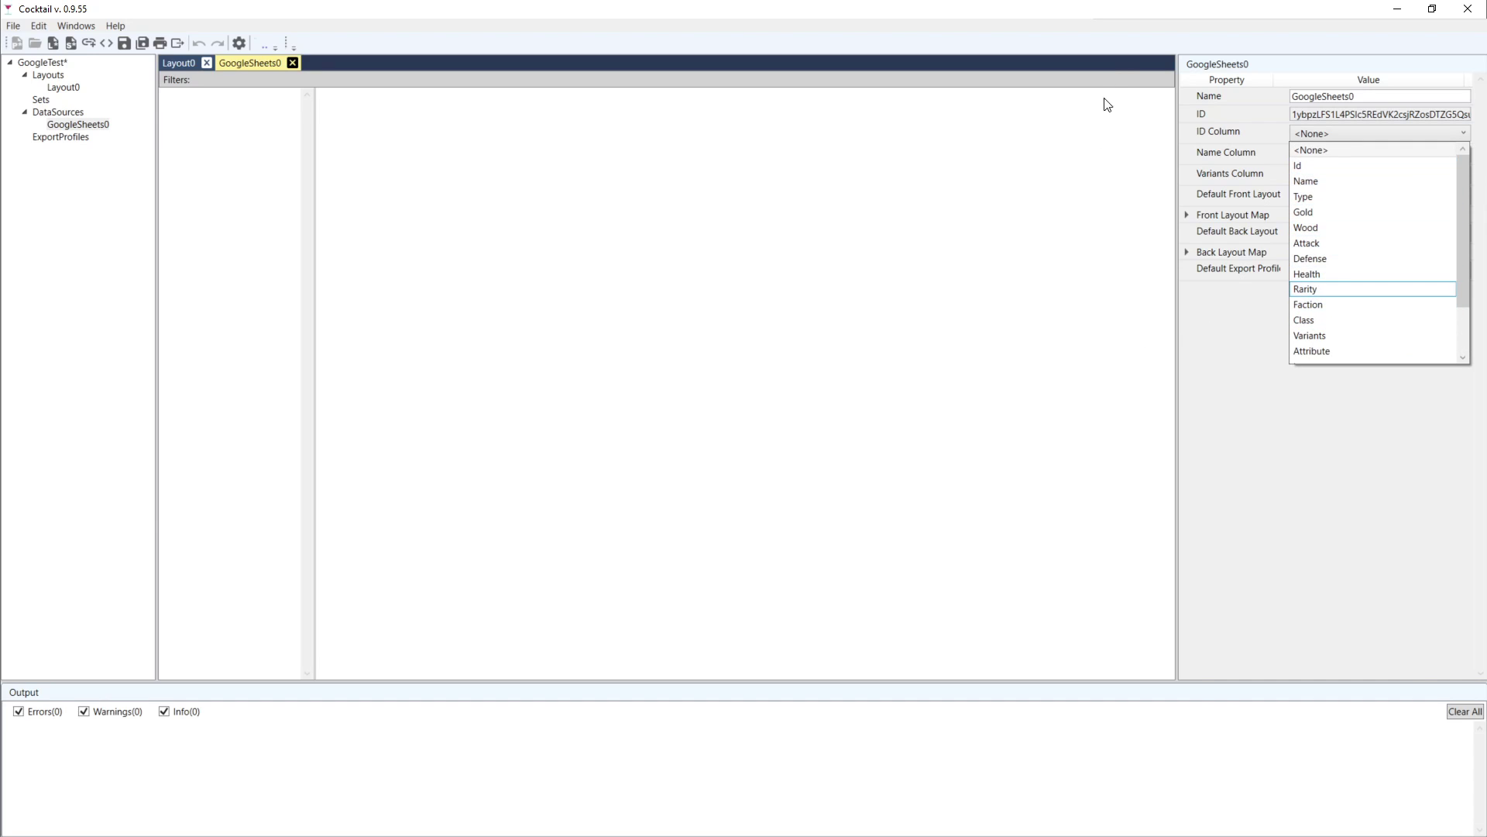
pyautogui.click(1113, 39)
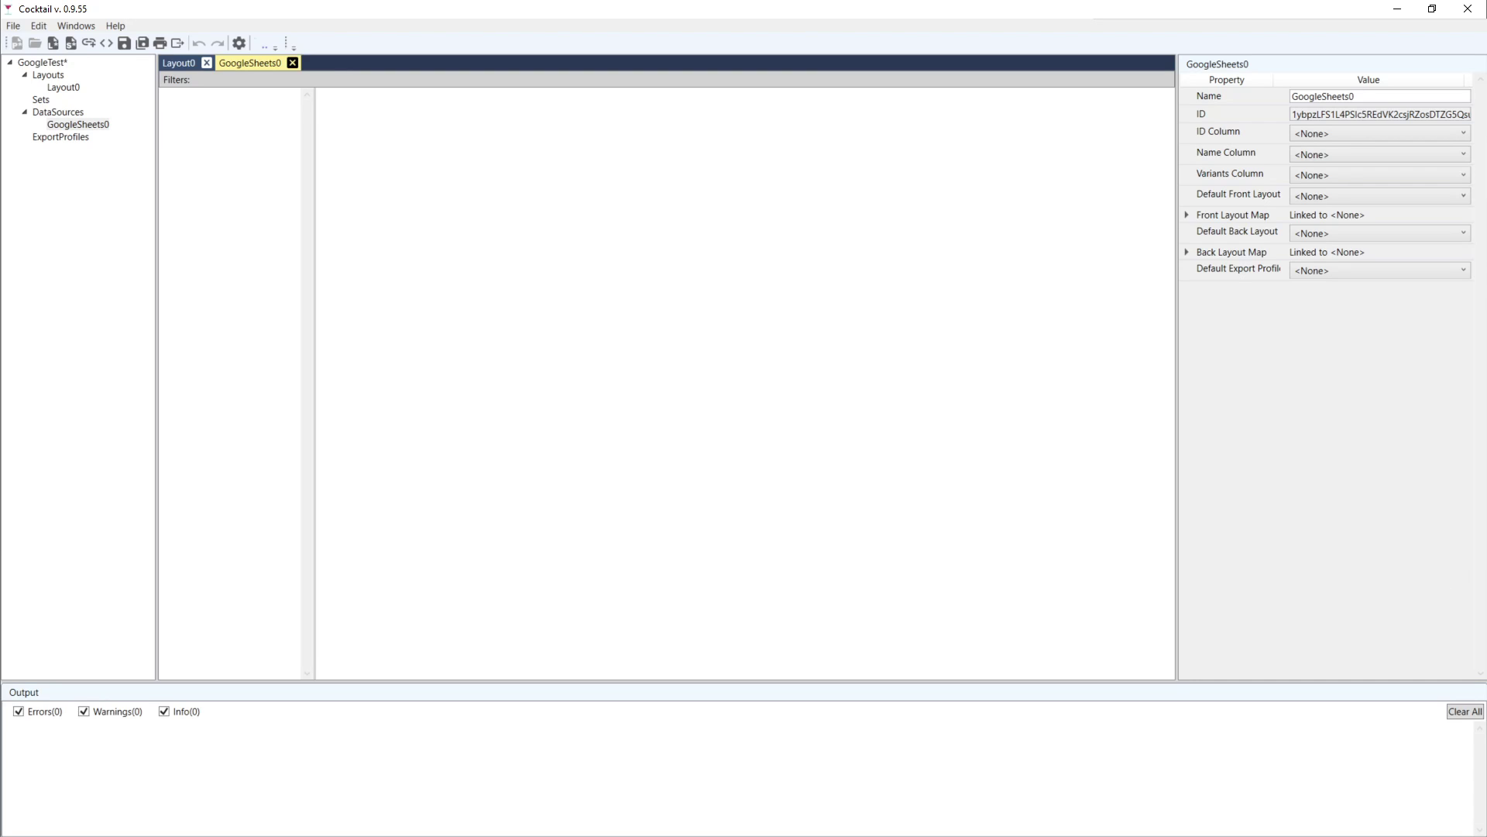
pyautogui.hotkey('alt', 'Tab')
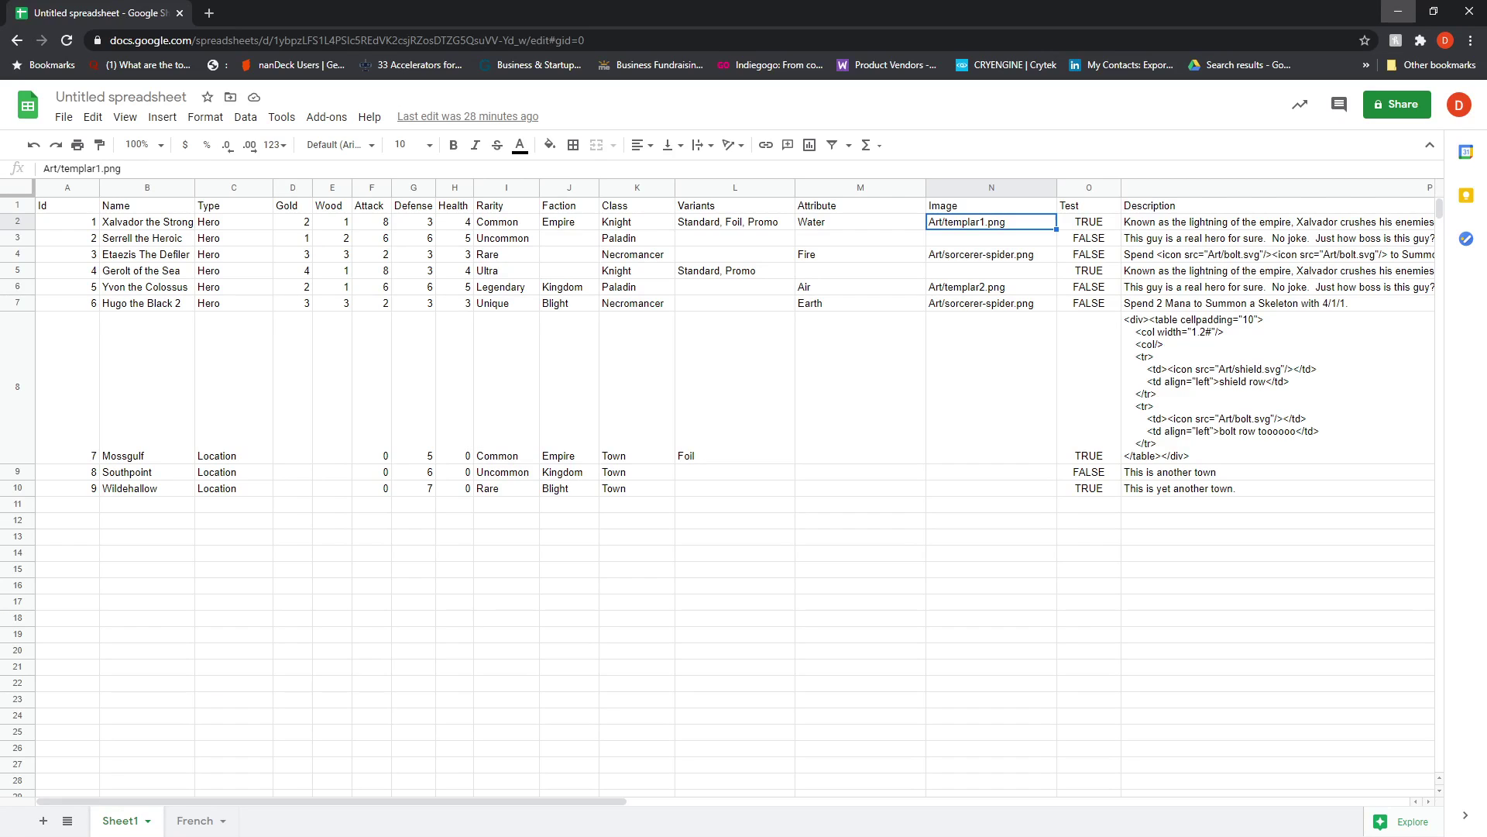
# - Review the sheet's header cells from Name through Wood, then minimize Chrome to return to Cocktail
pyautogui.click(58, 212)
pyautogui.click(137, 210)
pyautogui.click(209, 210)
pyautogui.click(304, 210)
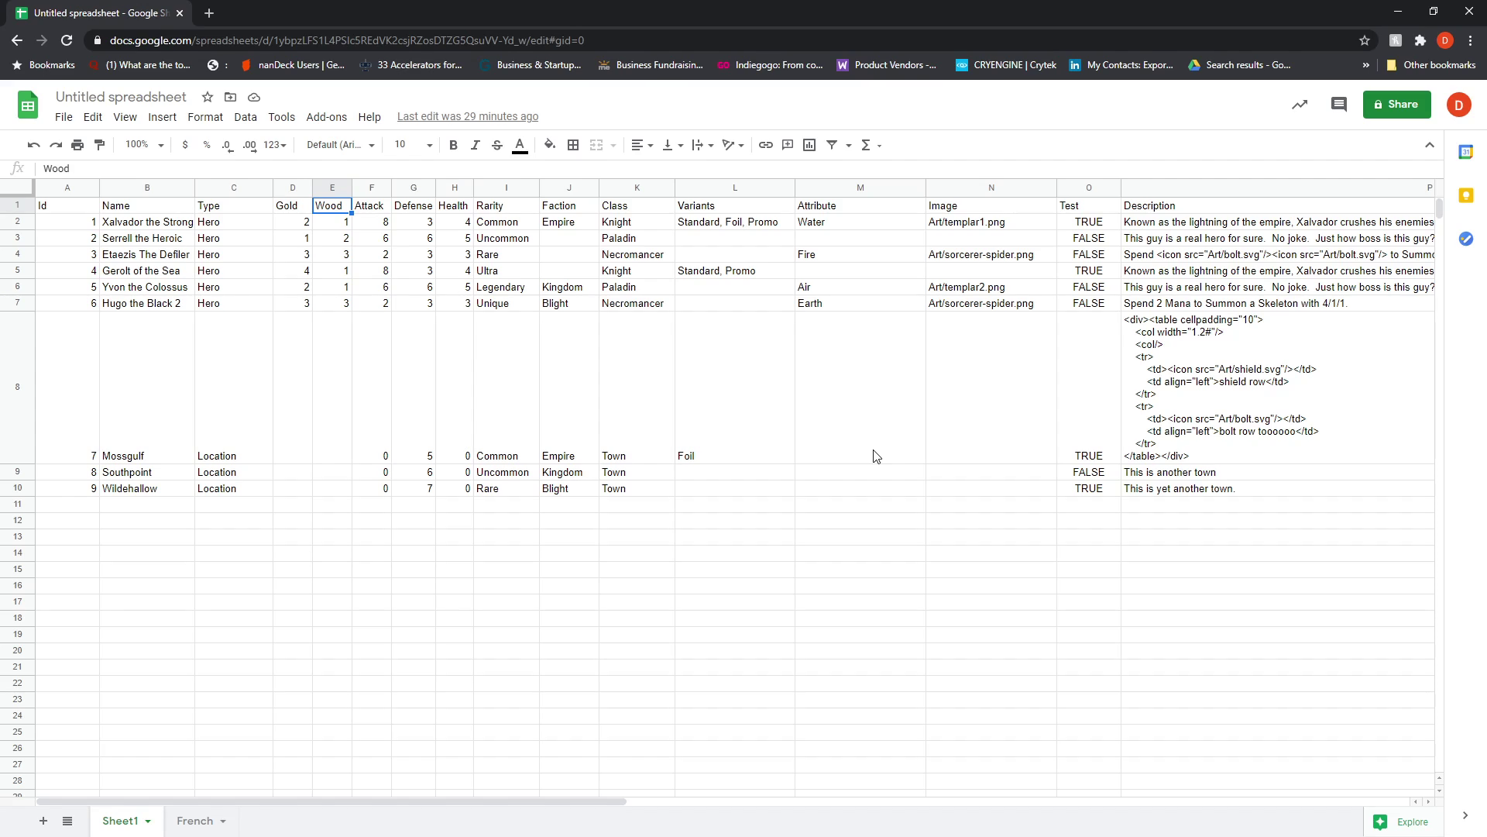
pyautogui.click(1394, 12)
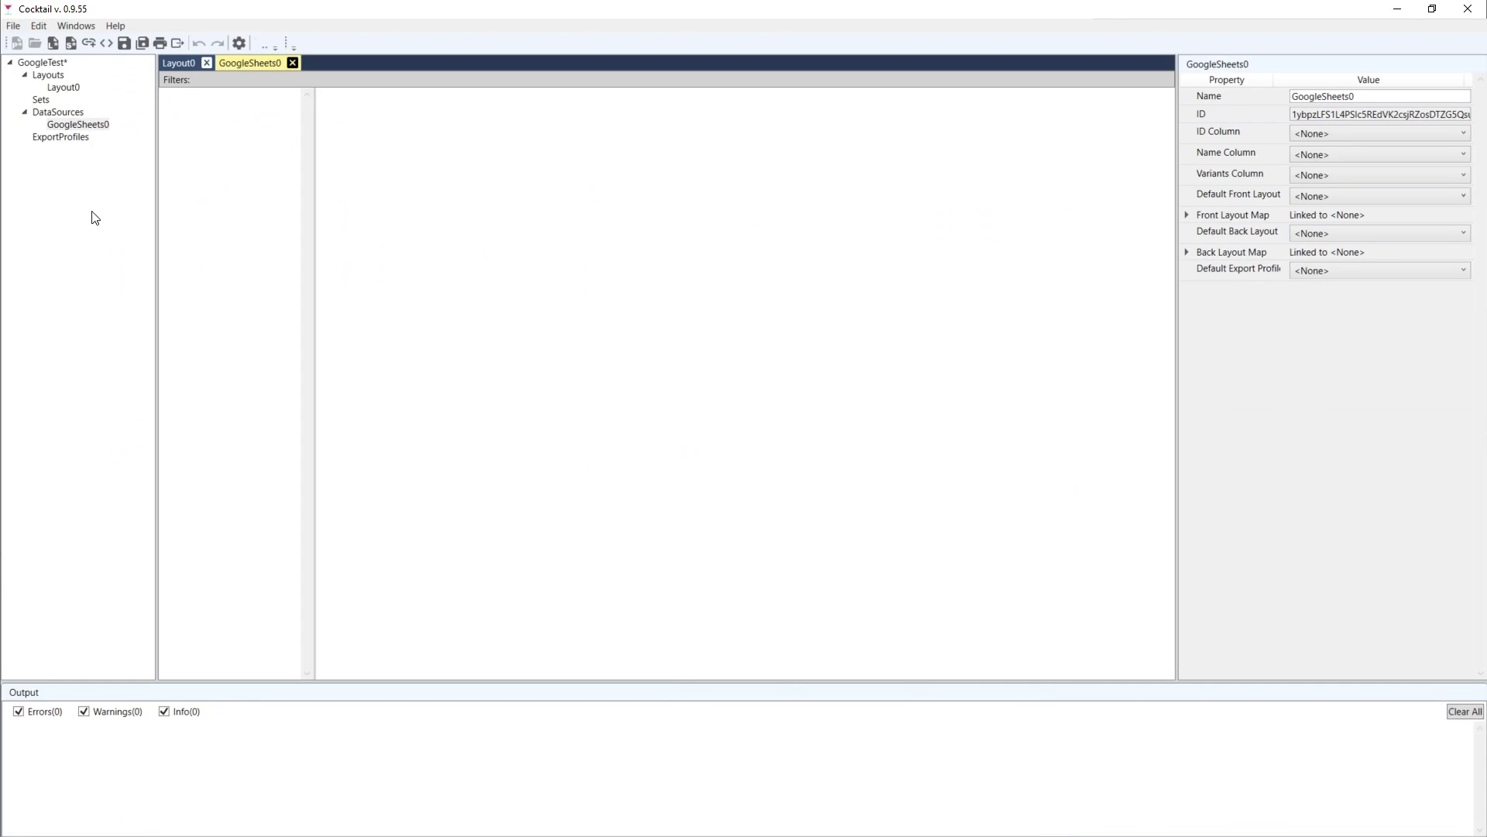
# - Set GoogleSheets0's ID column to Id and name column to Name, previewing a couple of records
pyautogui.click(1322, 139)
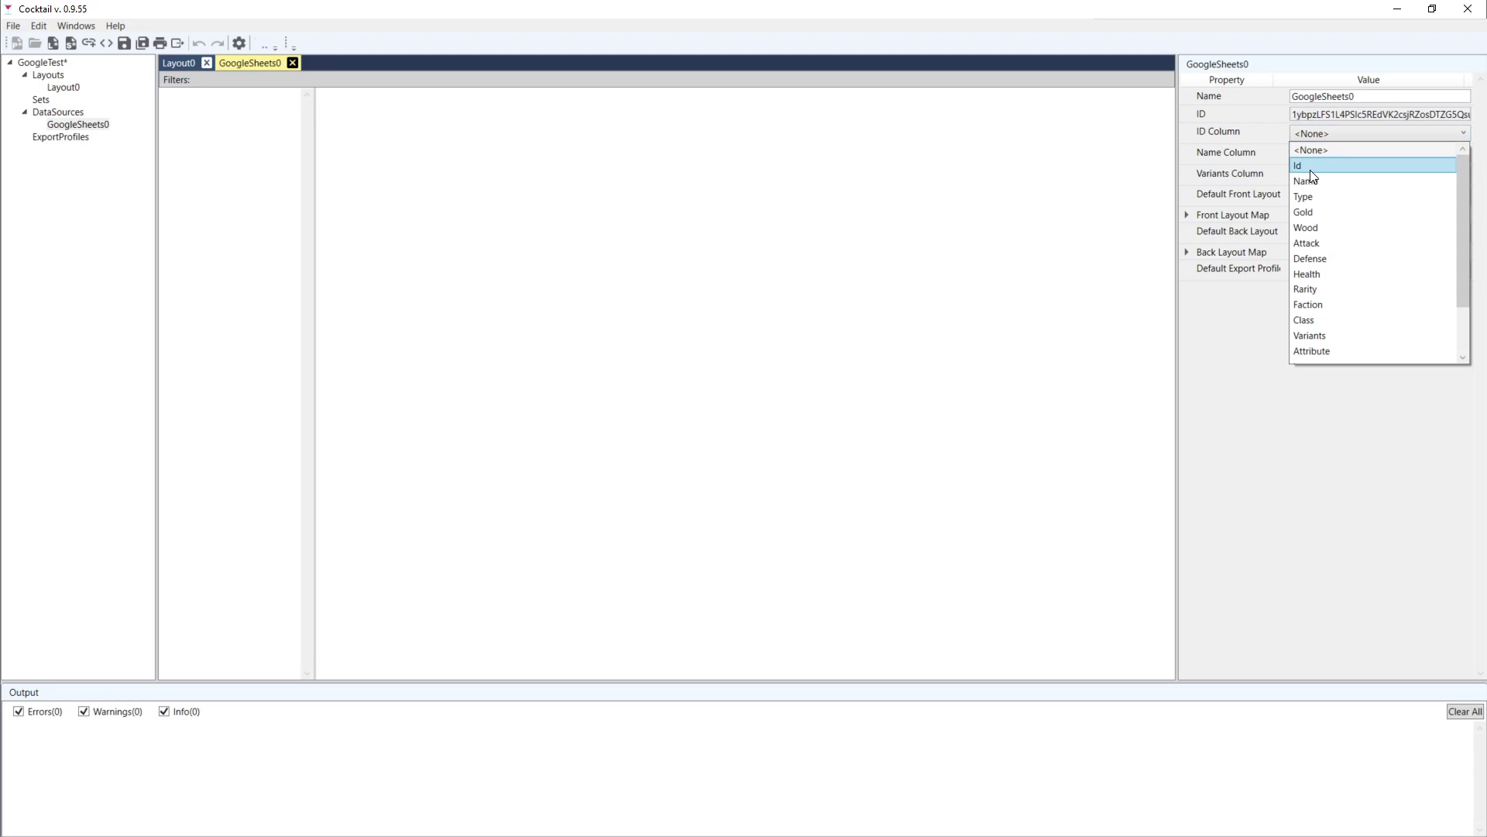
pyautogui.click(1312, 163)
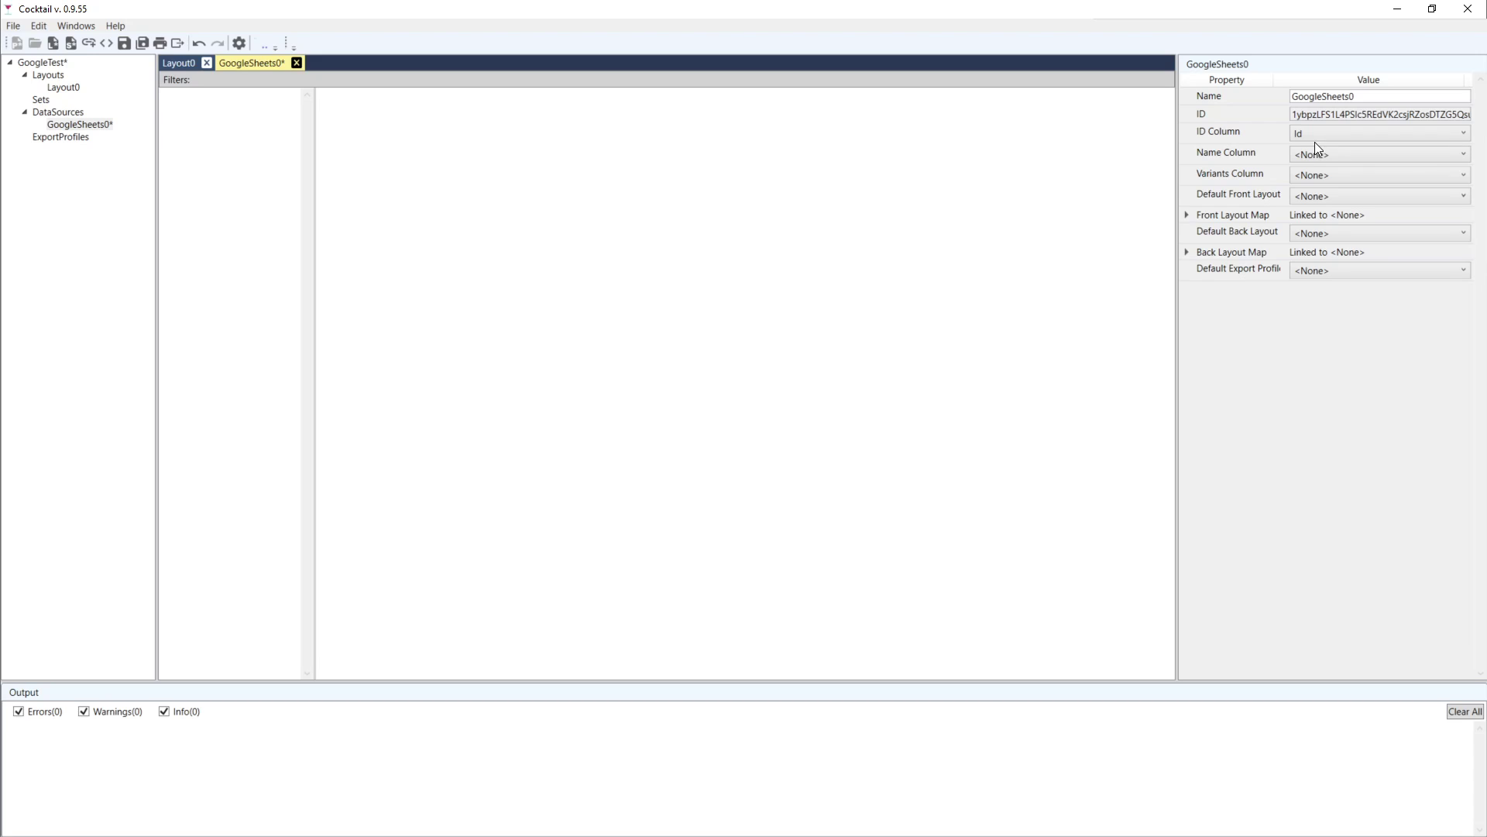
pyautogui.click(1351, 151)
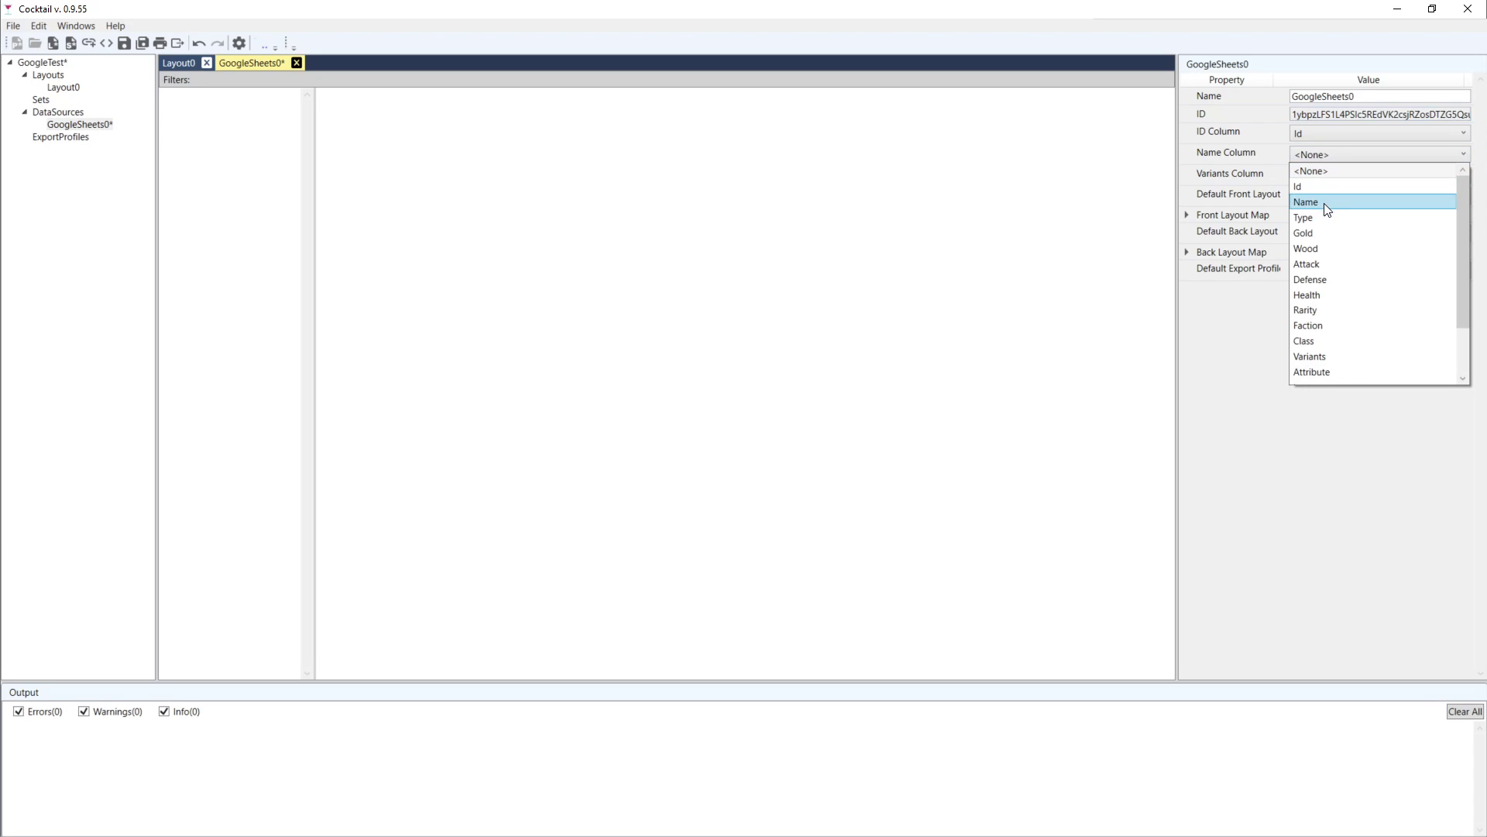
pyautogui.click(1323, 203)
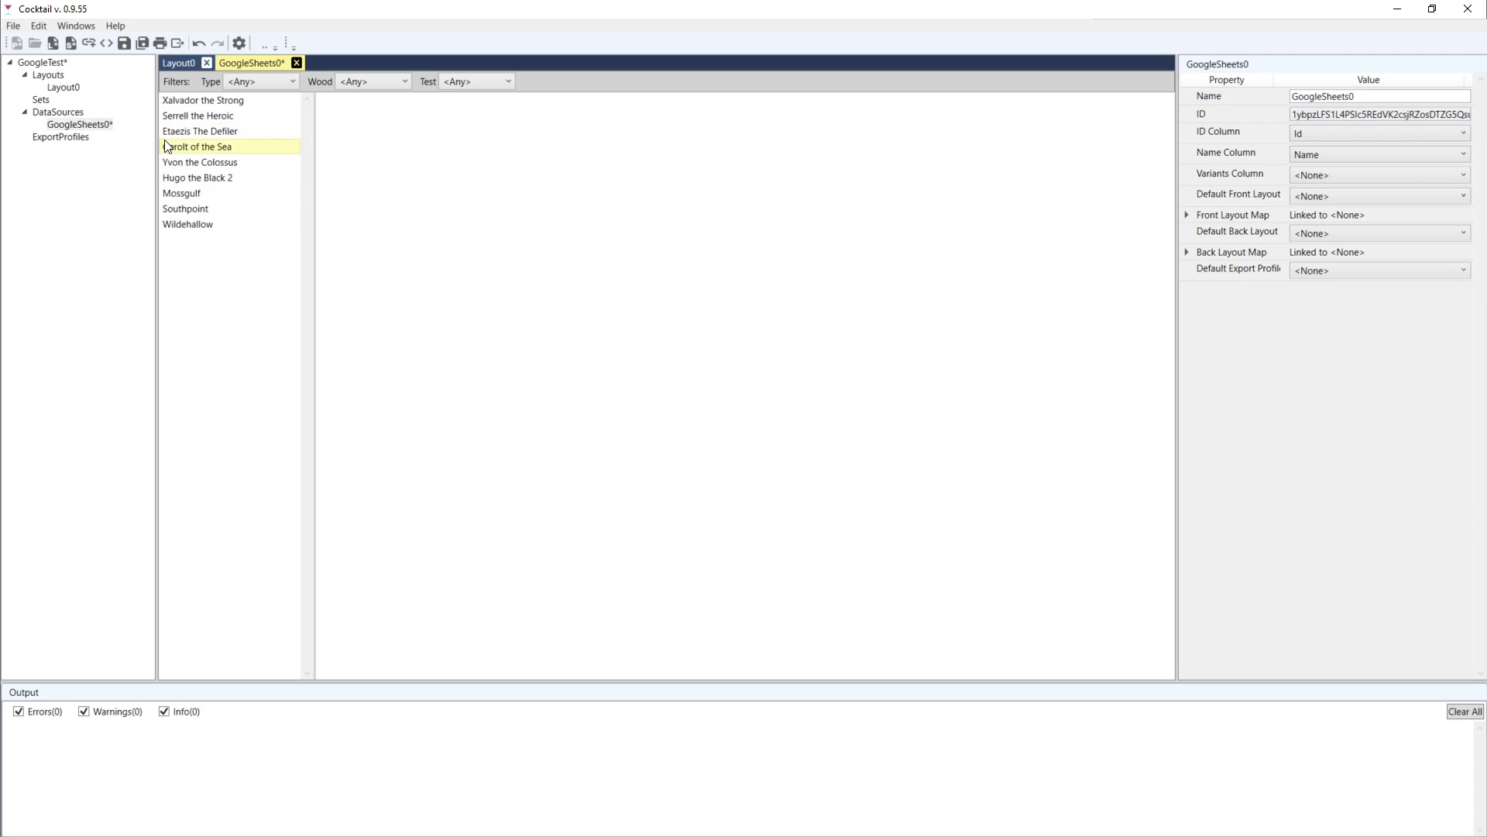
pyautogui.click(192, 101)
pyautogui.click(200, 225)
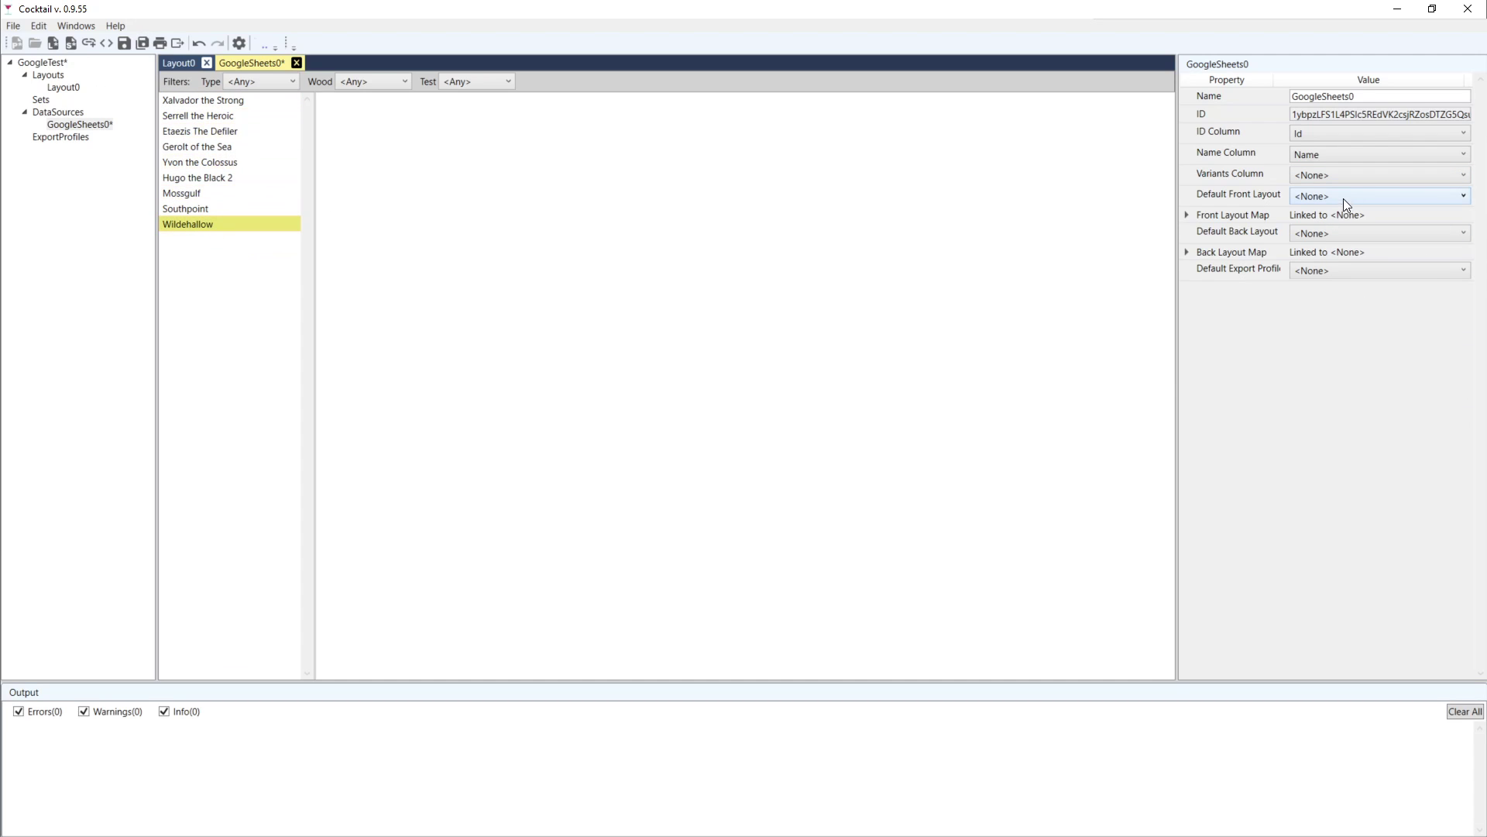
# - Make Layout0 the default front layout and preview Gerolt of the Sea and Wildehallow
pyautogui.click(1388, 199)
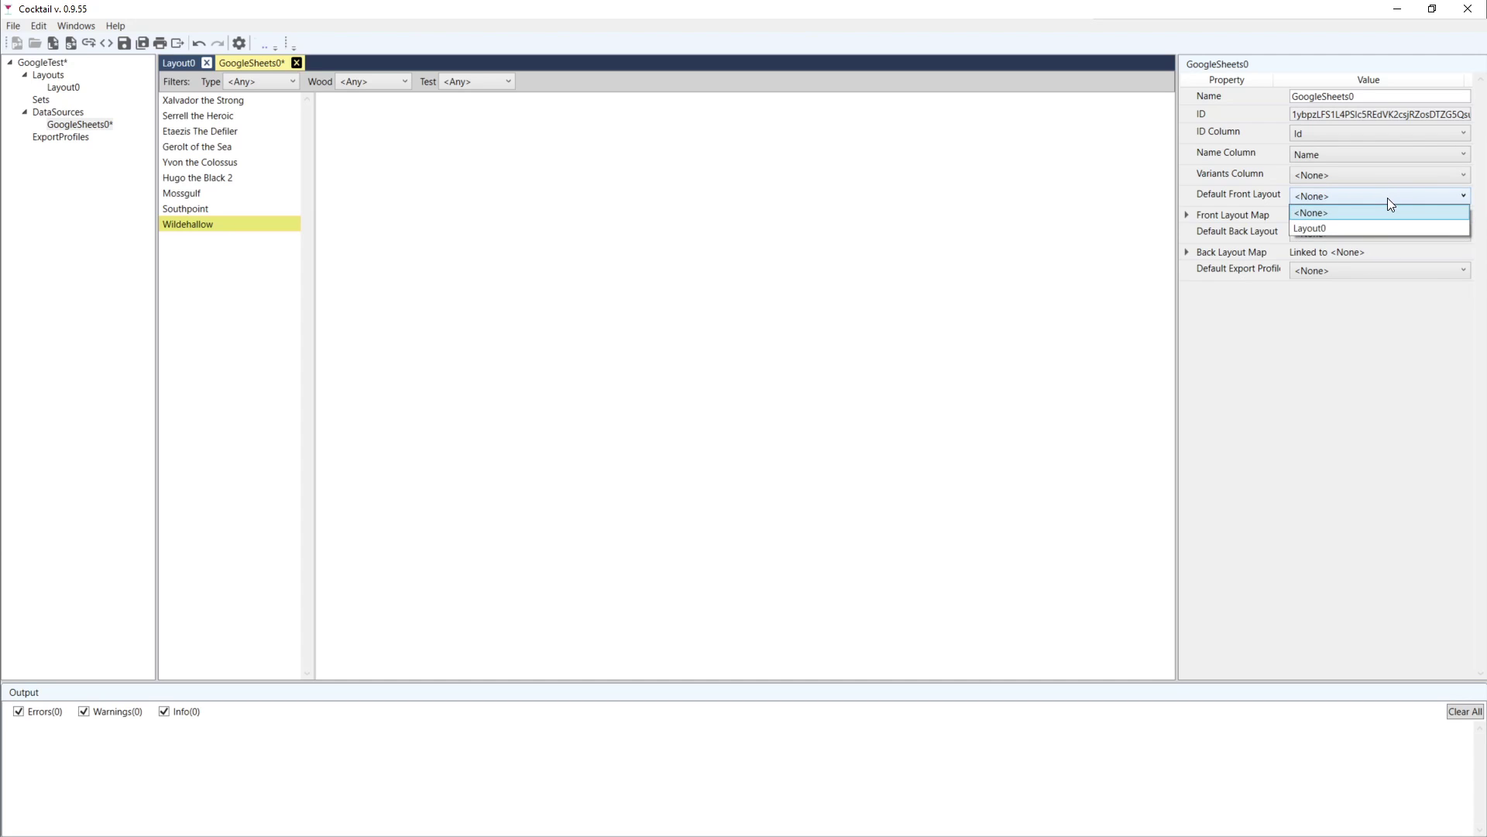
pyautogui.click(1350, 229)
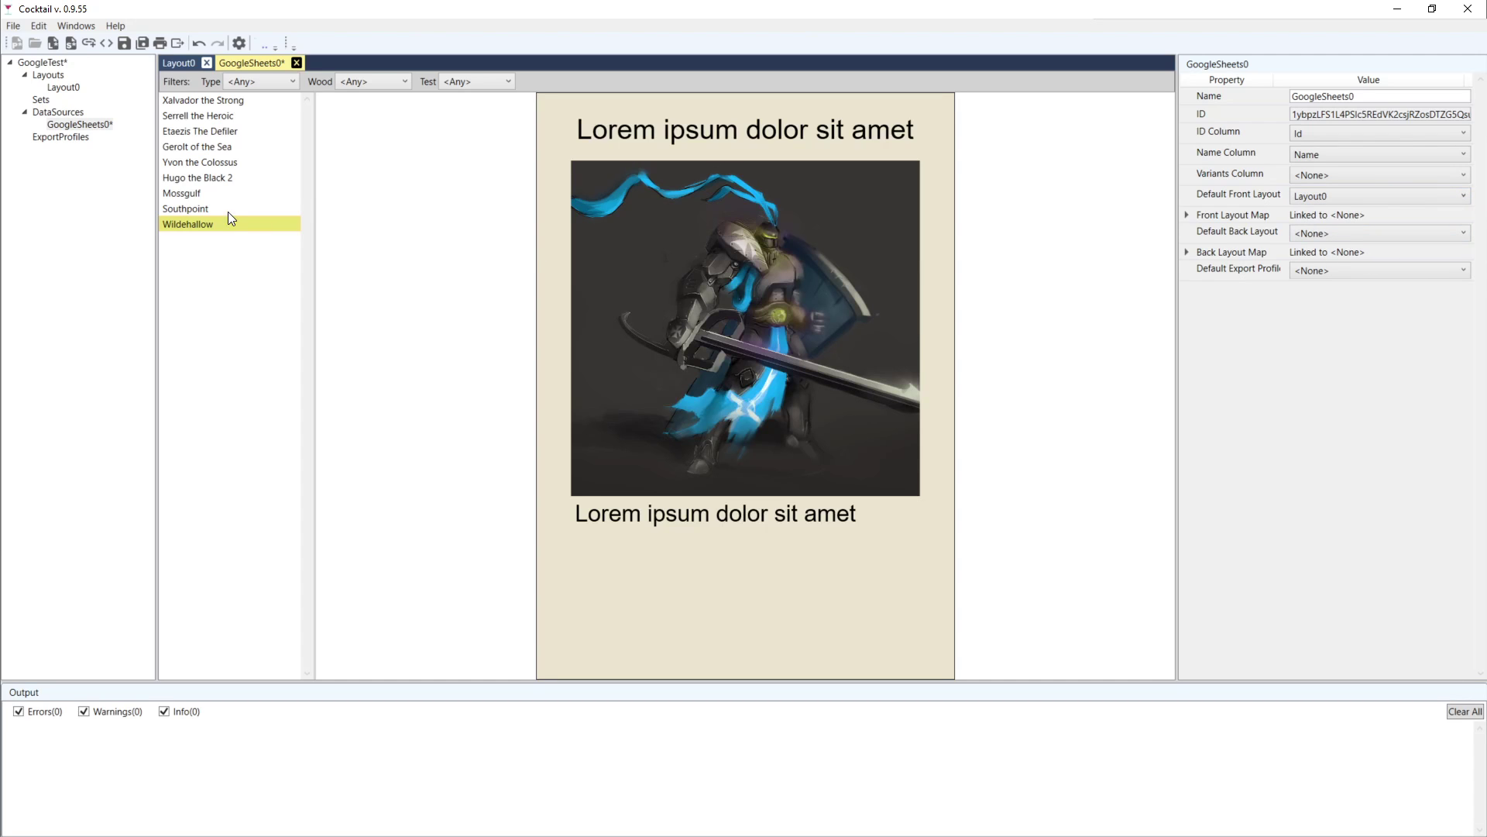
pyautogui.click(188, 102)
pyautogui.click(208, 148)
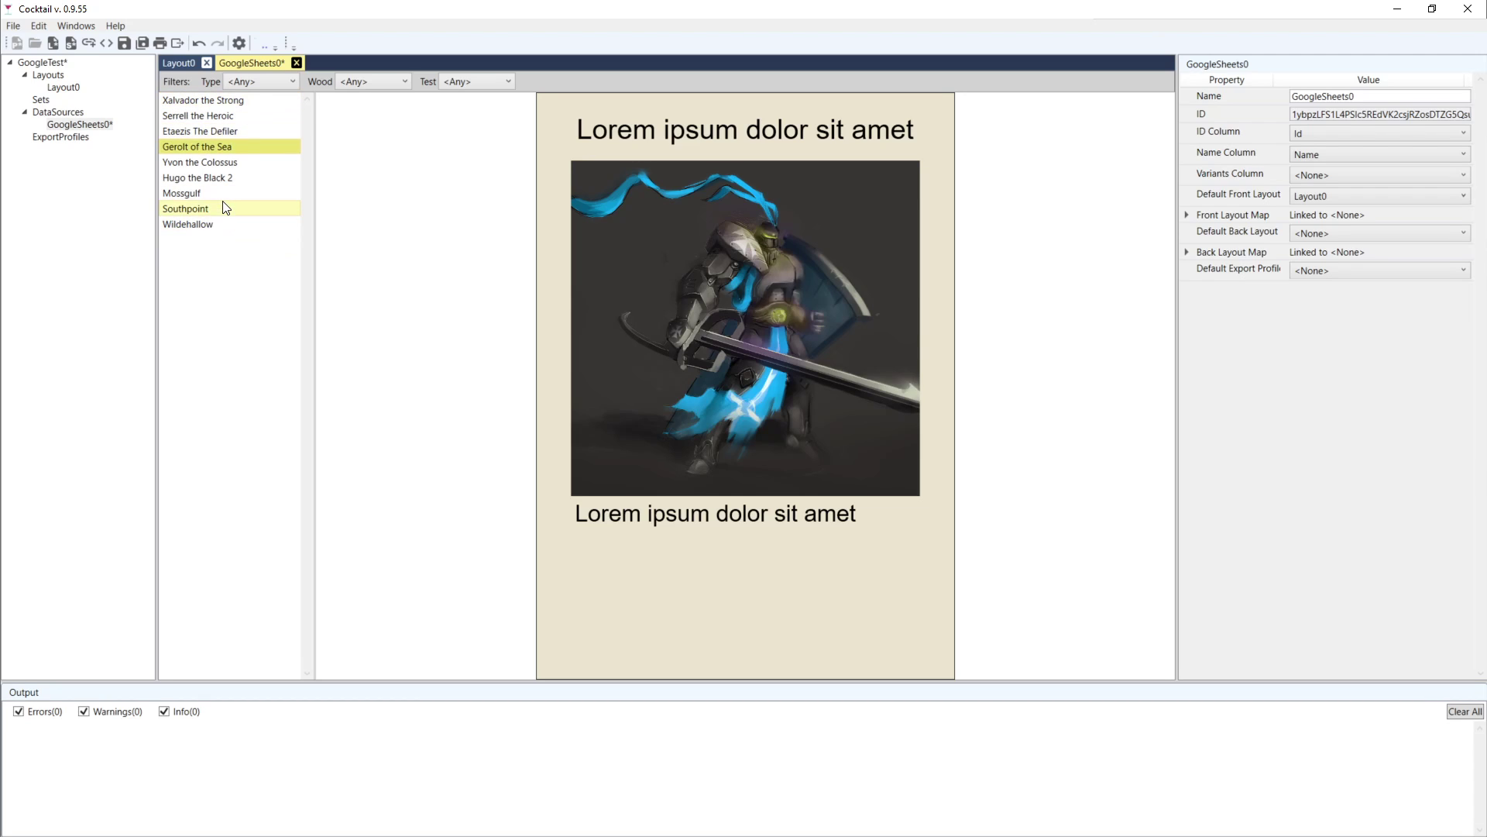
pyautogui.click(215, 224)
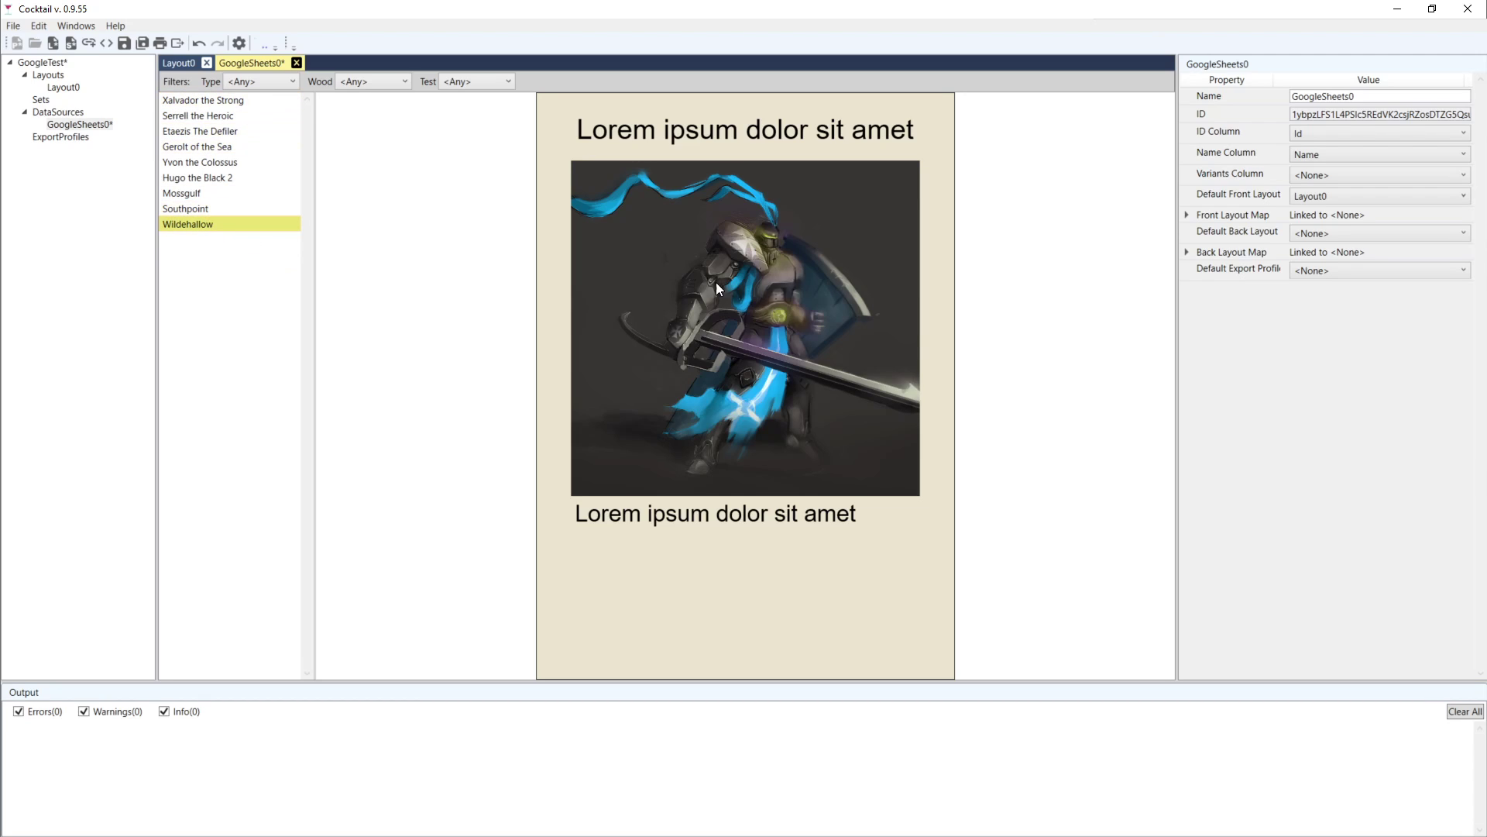
# - In Layout0, link the title text Text 0 directly to the Name column
pyautogui.doubleClick(64, 87)
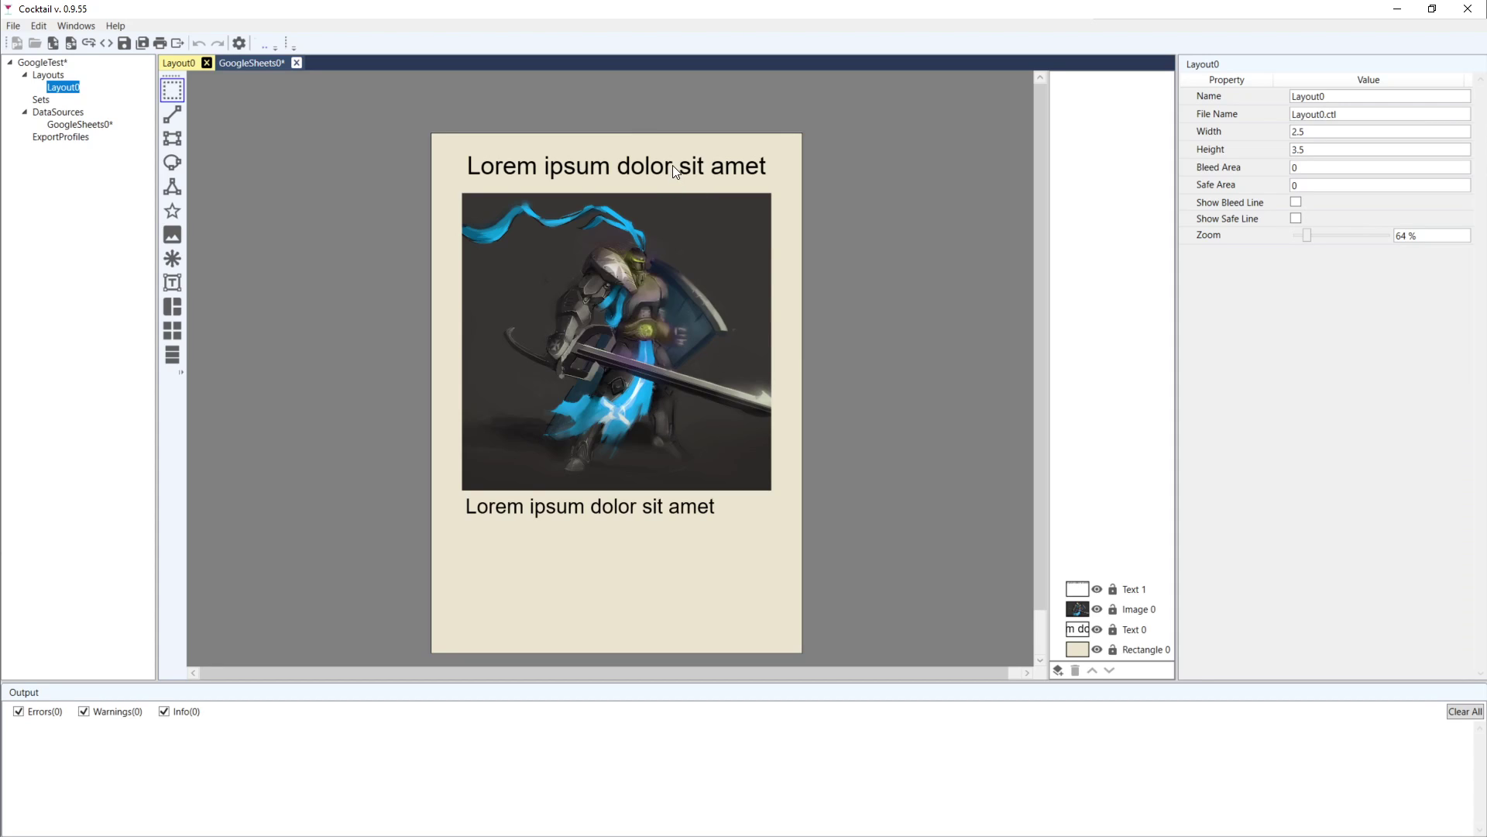
pyautogui.click(575, 179)
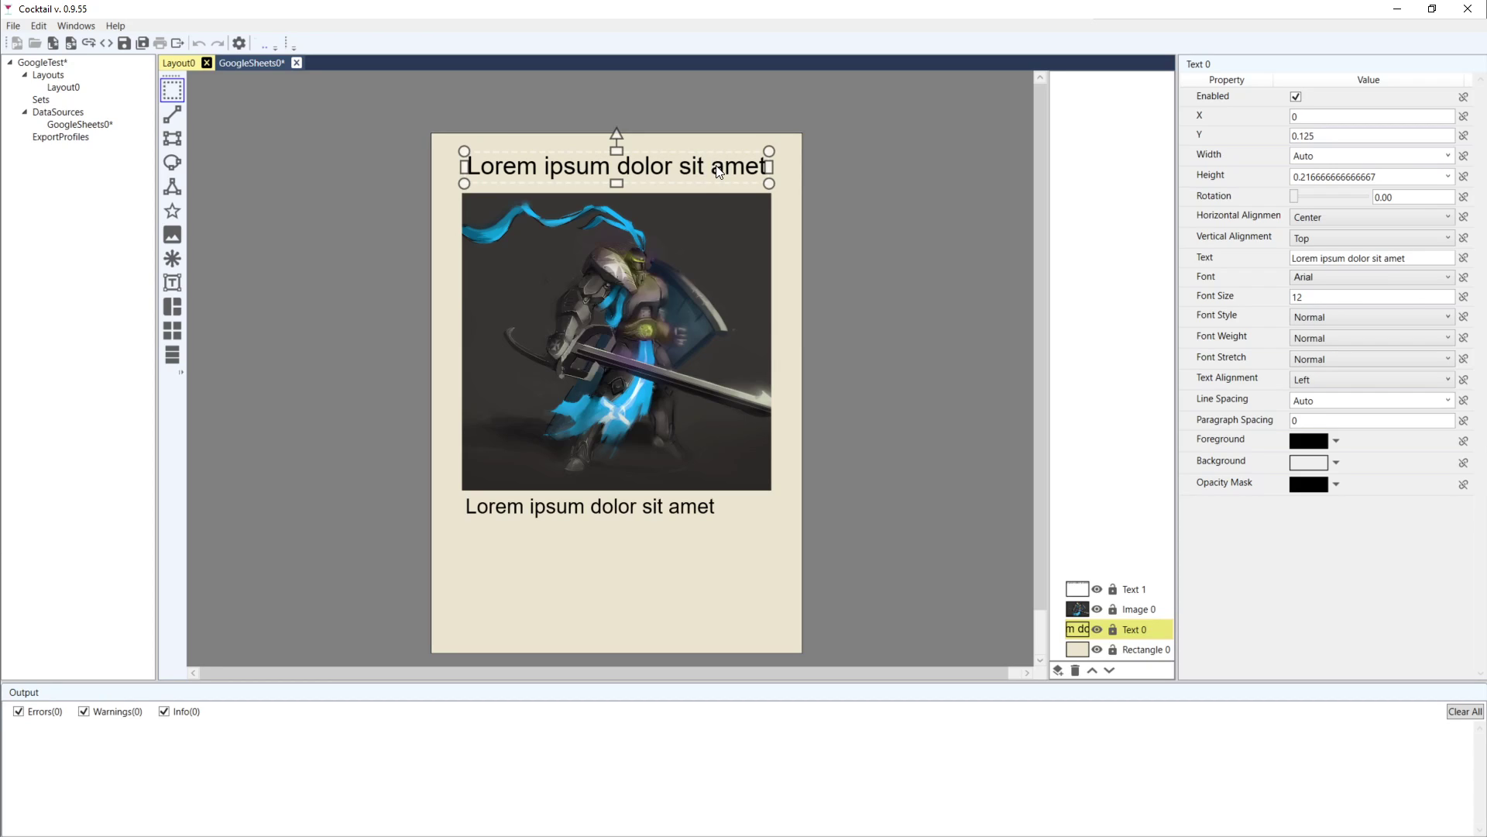
pyautogui.click(1464, 258)
pyautogui.click(1437, 279)
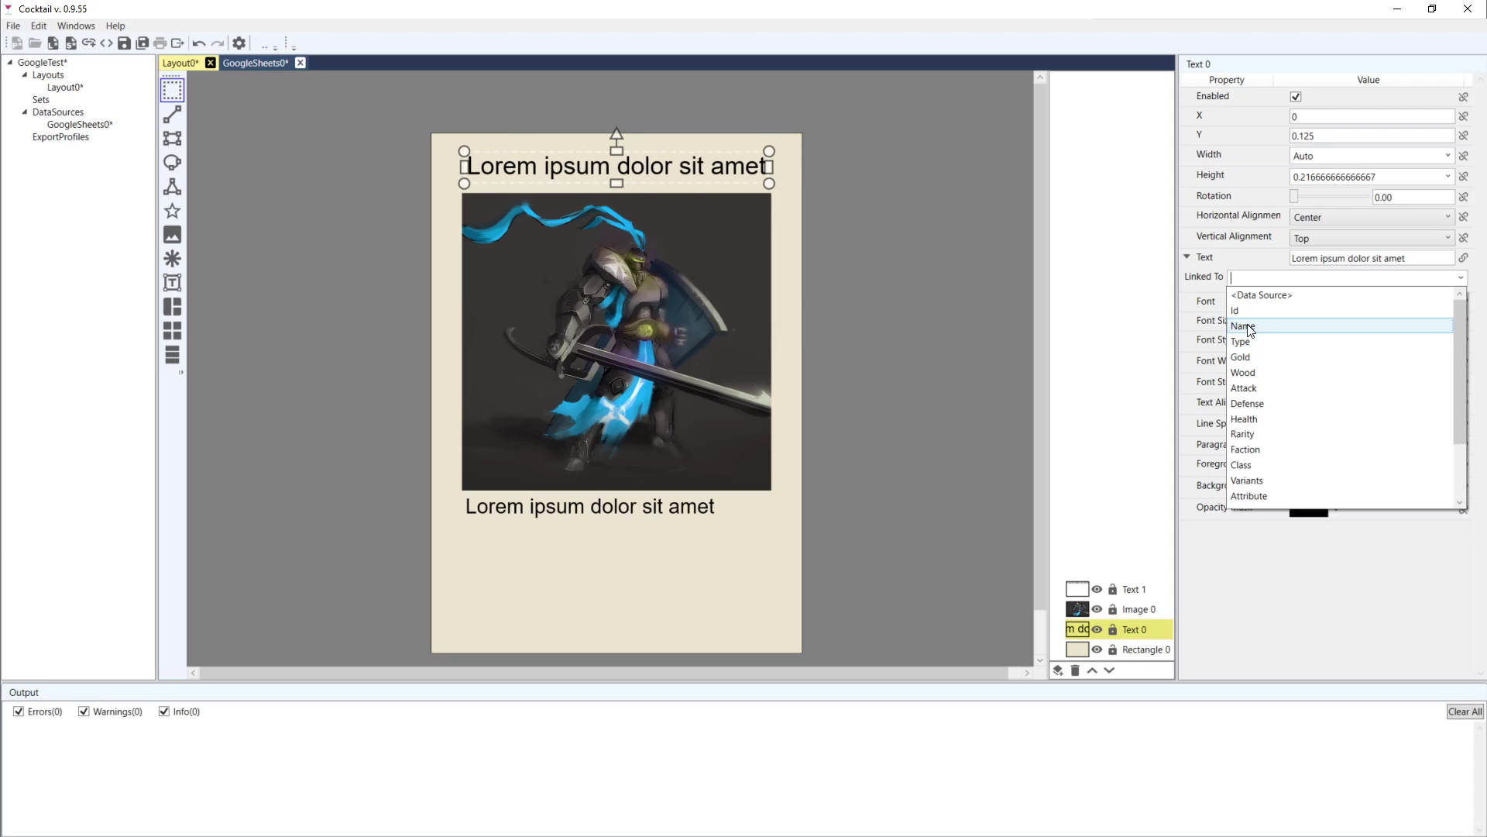
pyautogui.click(1249, 326)
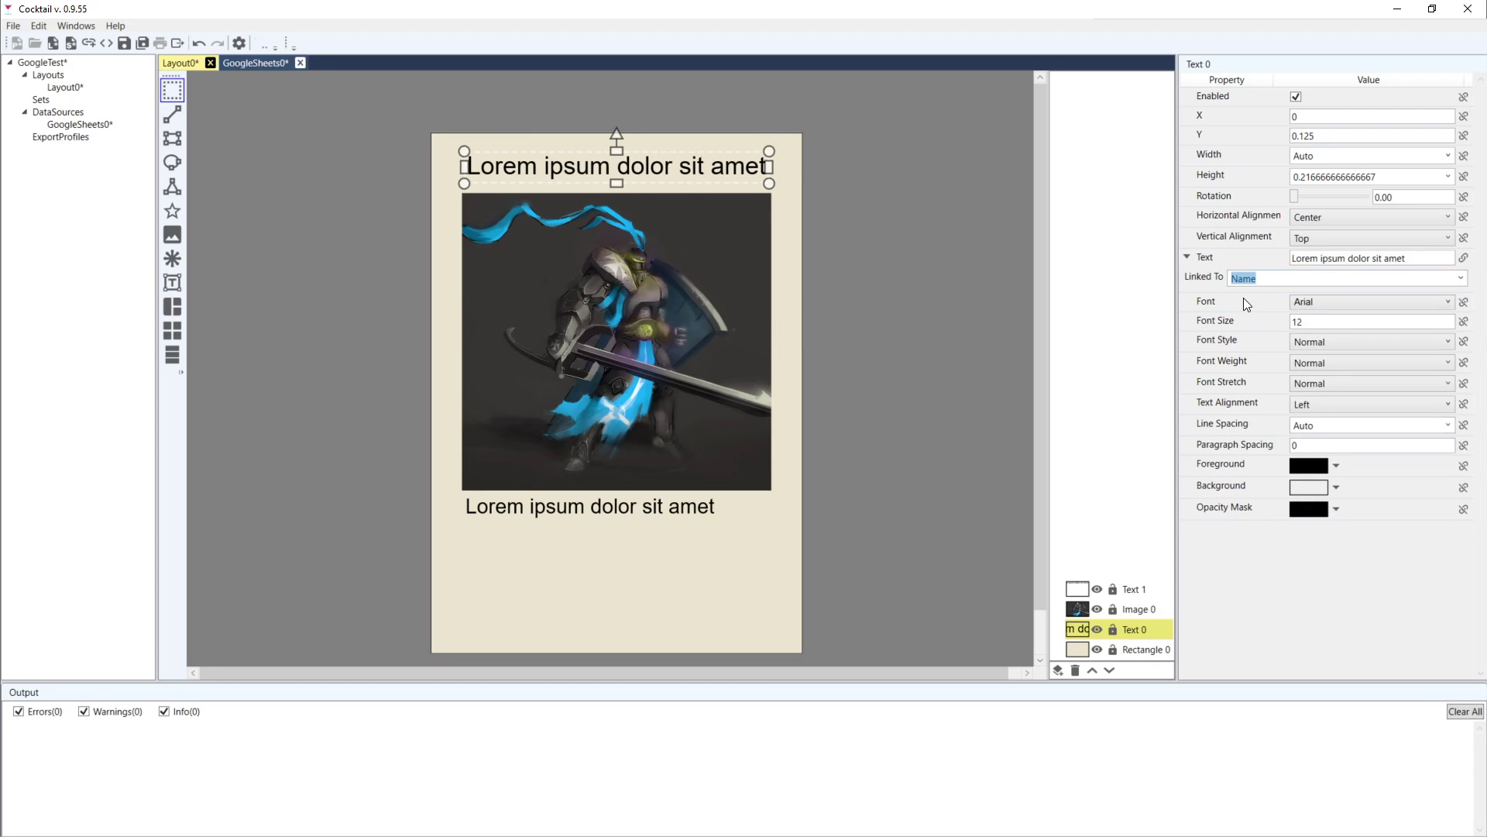
pyautogui.click(626, 297)
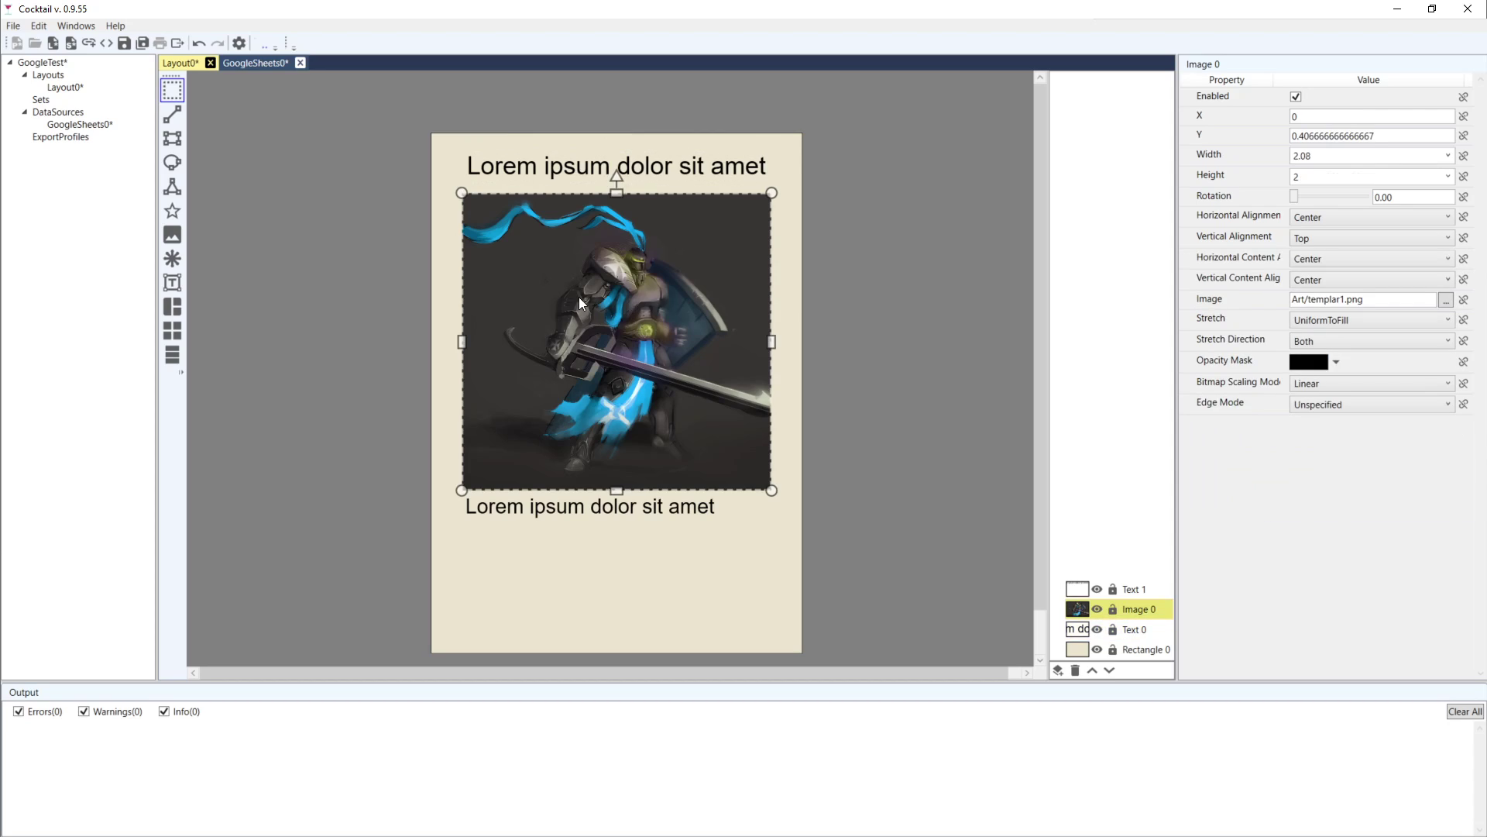
# - Link the picture element Image 0 directly to the Image column
pyautogui.click(1463, 299)
pyautogui.click(1407, 331)
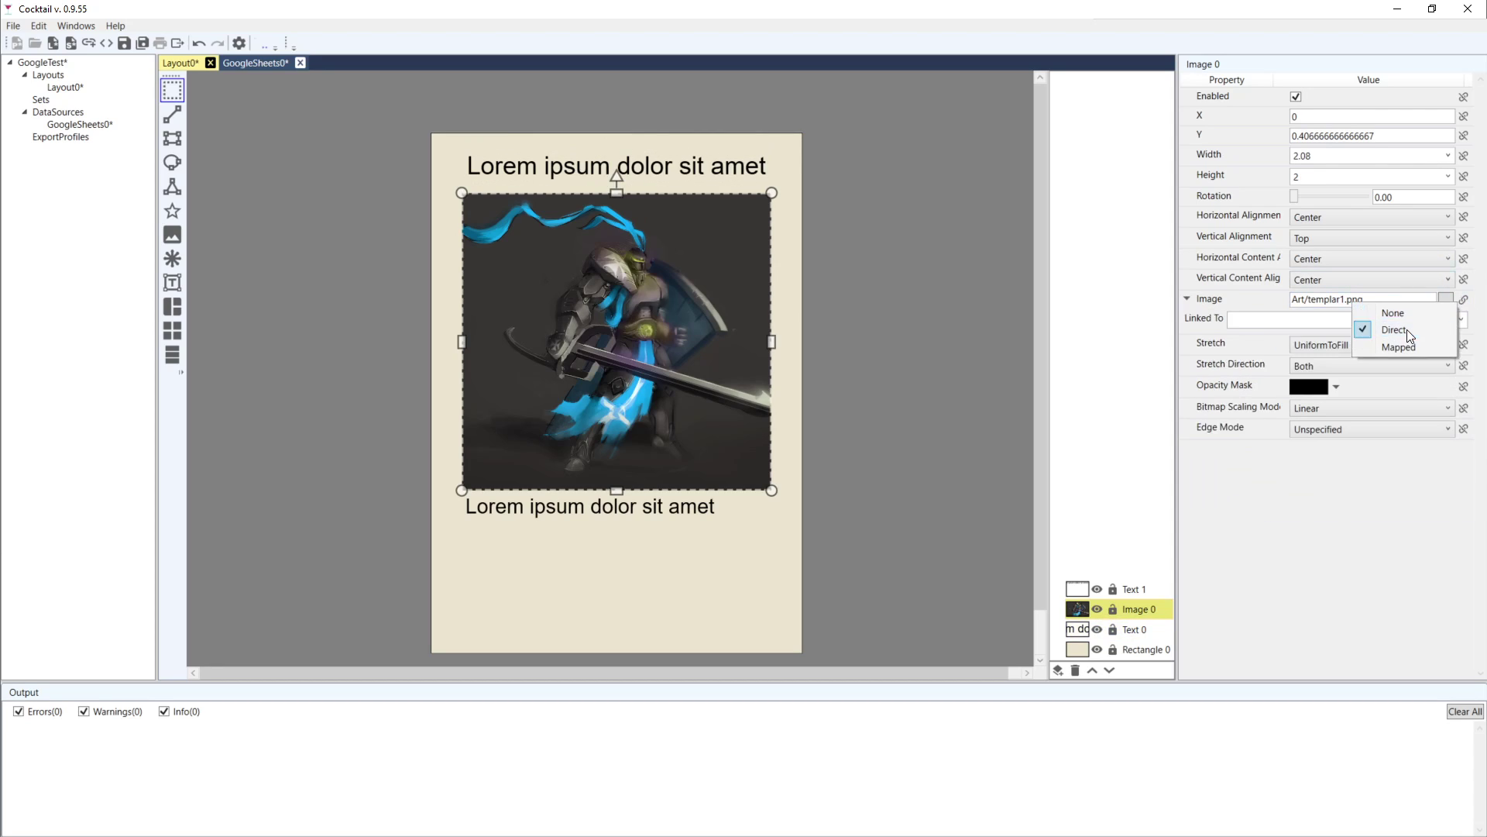
pyautogui.click(1462, 320)
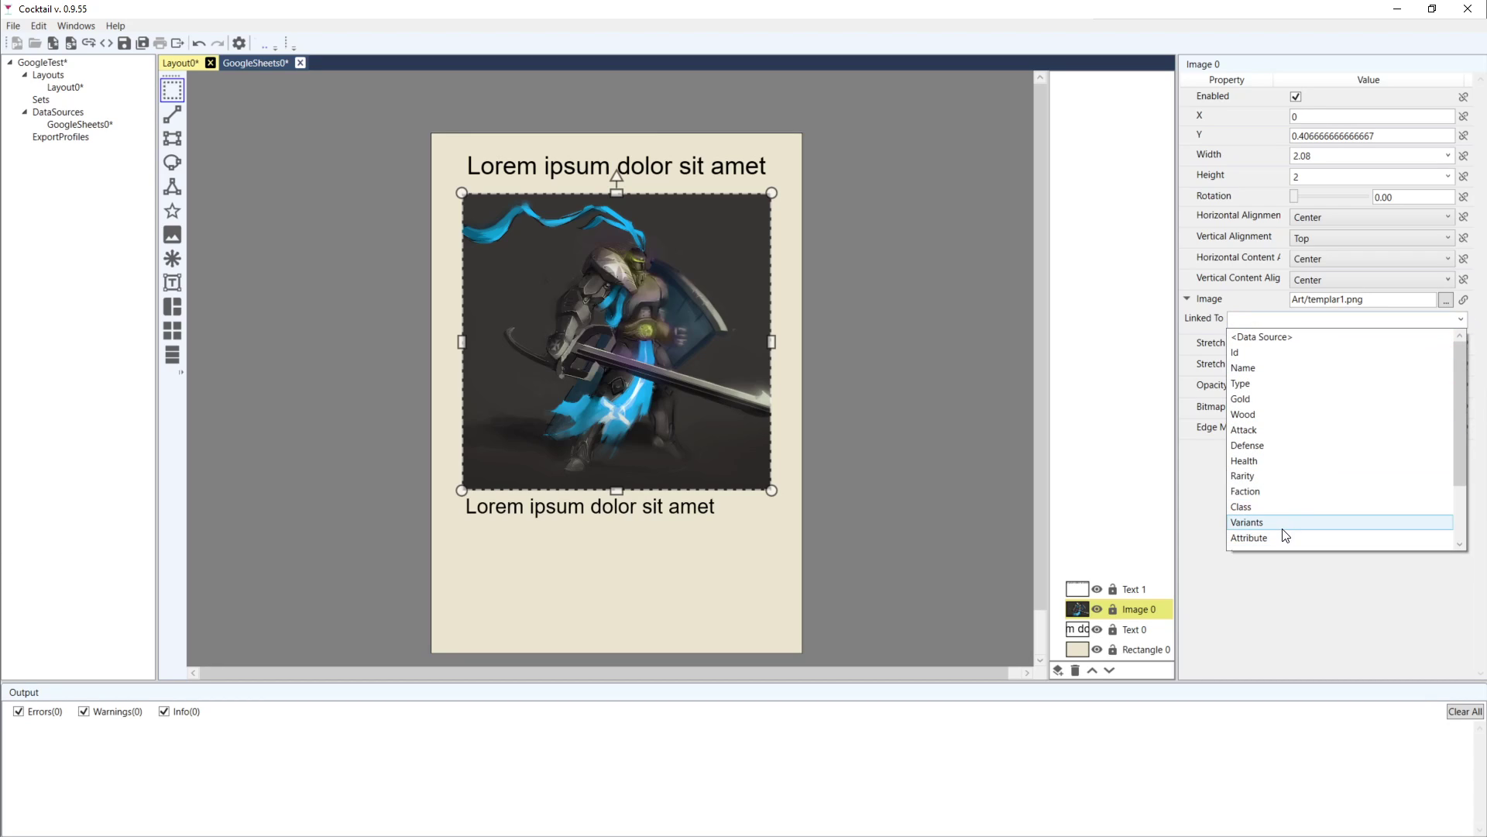
pyautogui.scroll(-2, 1266, 417)
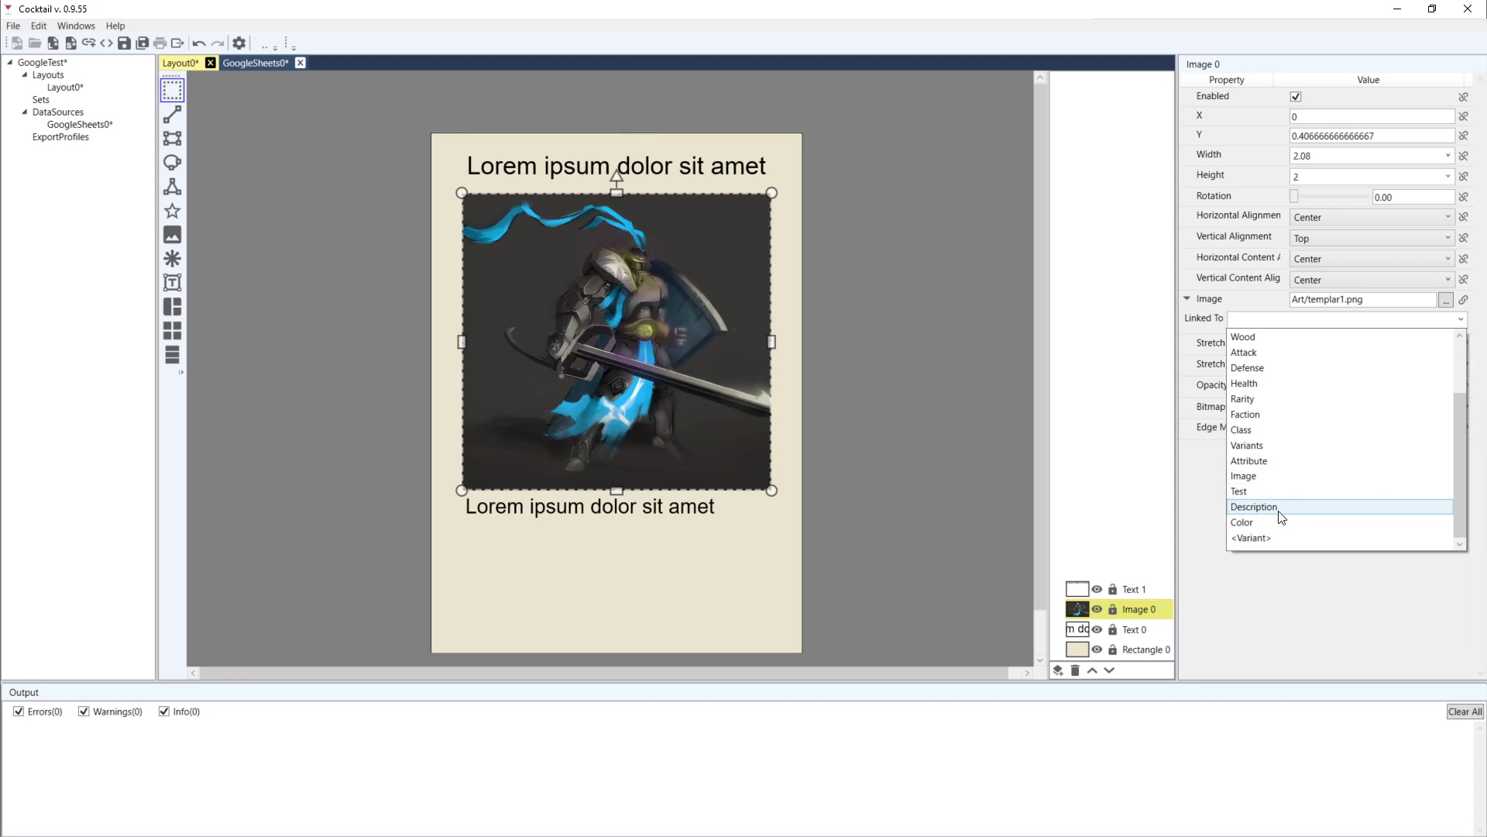
pyautogui.click(1263, 478)
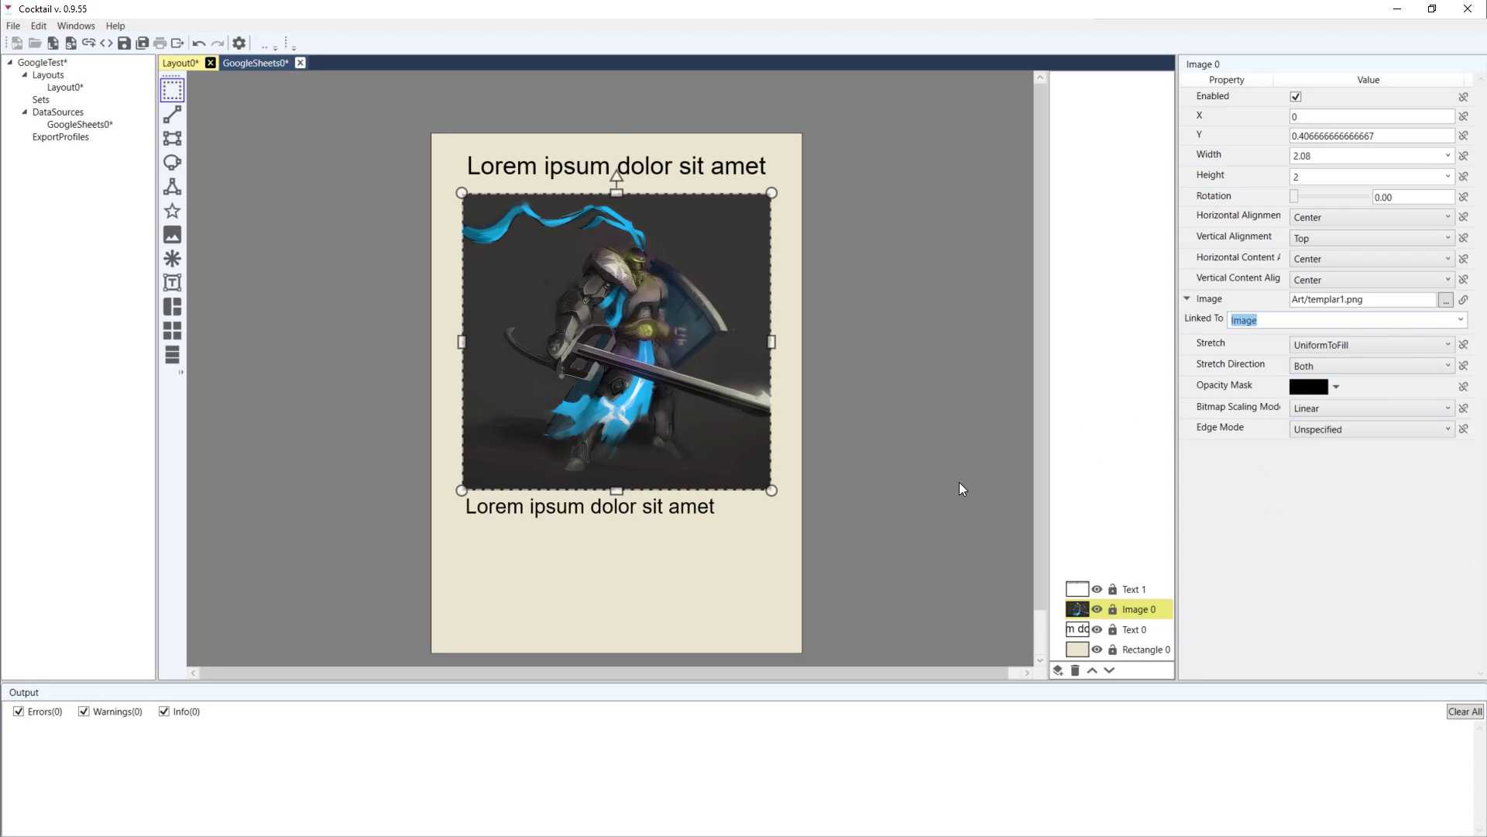
# - Link the lower text Text 1 directly to the Description column and confirm the choice
pyautogui.click(692, 517)
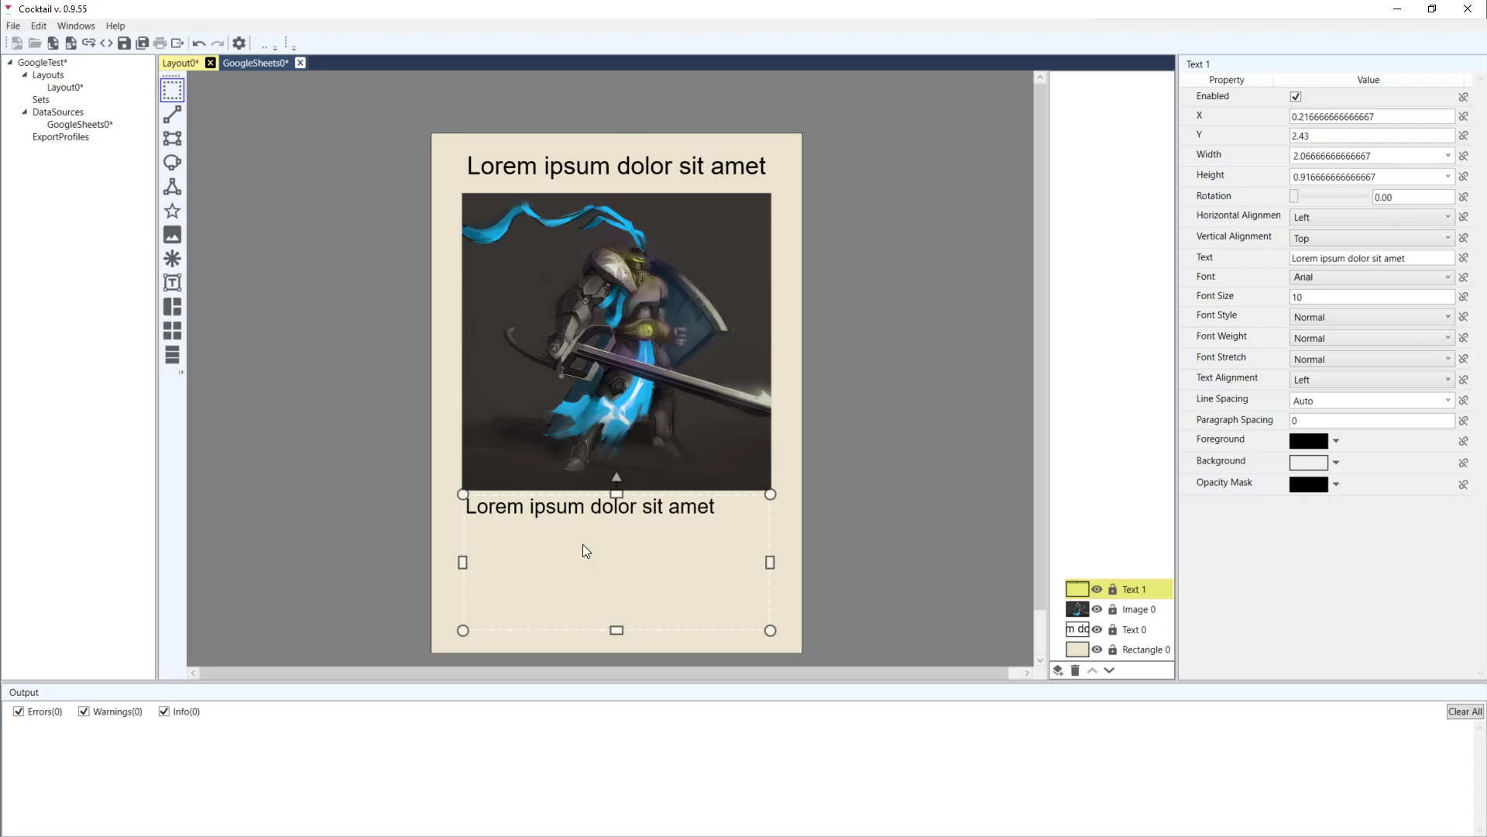
pyautogui.click(1462, 261)
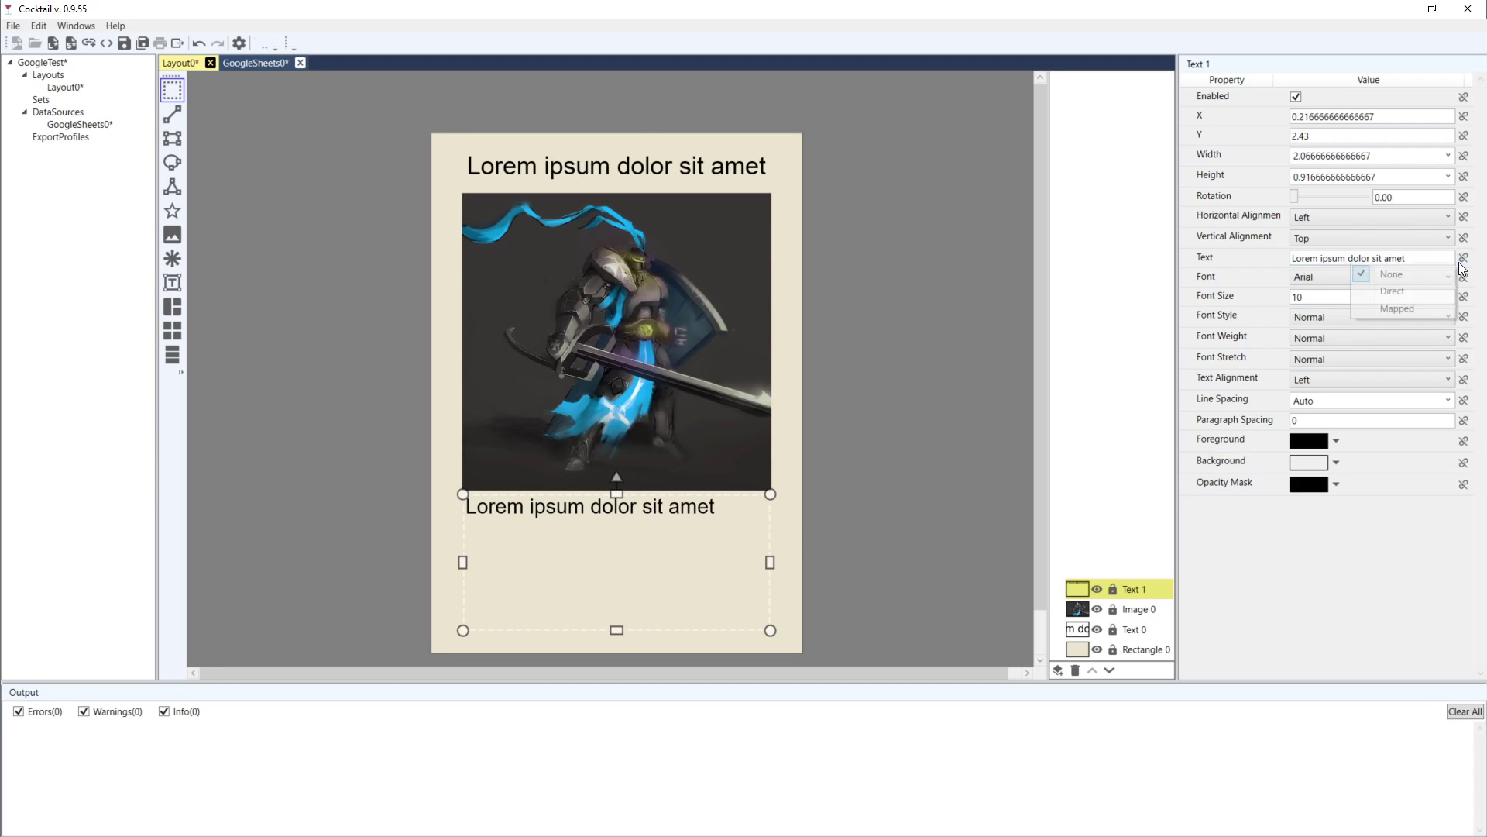
pyautogui.click(1400, 291)
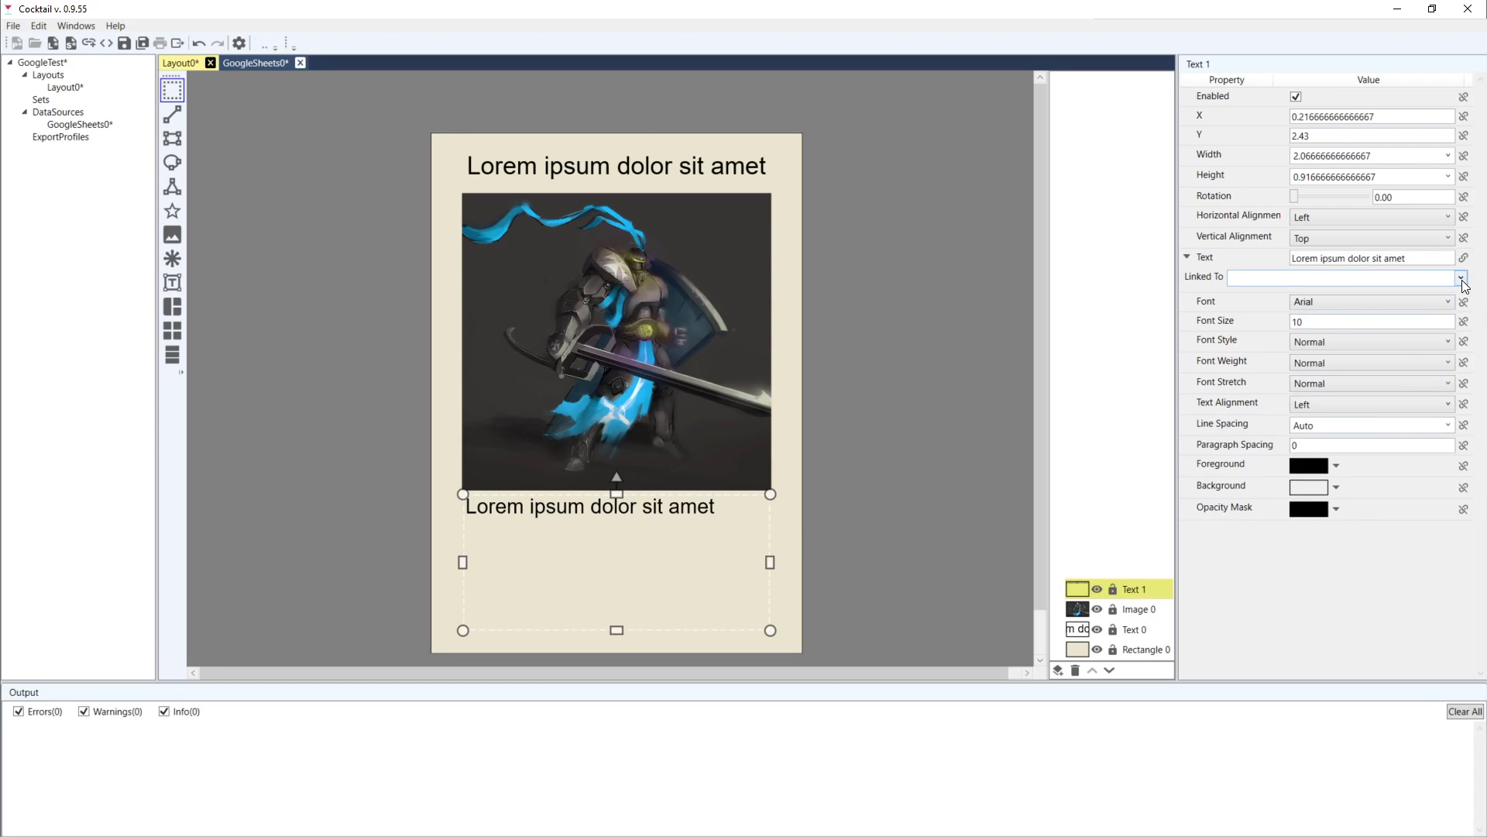
pyautogui.click(1461, 280)
pyautogui.scroll(-3, 1329, 406)
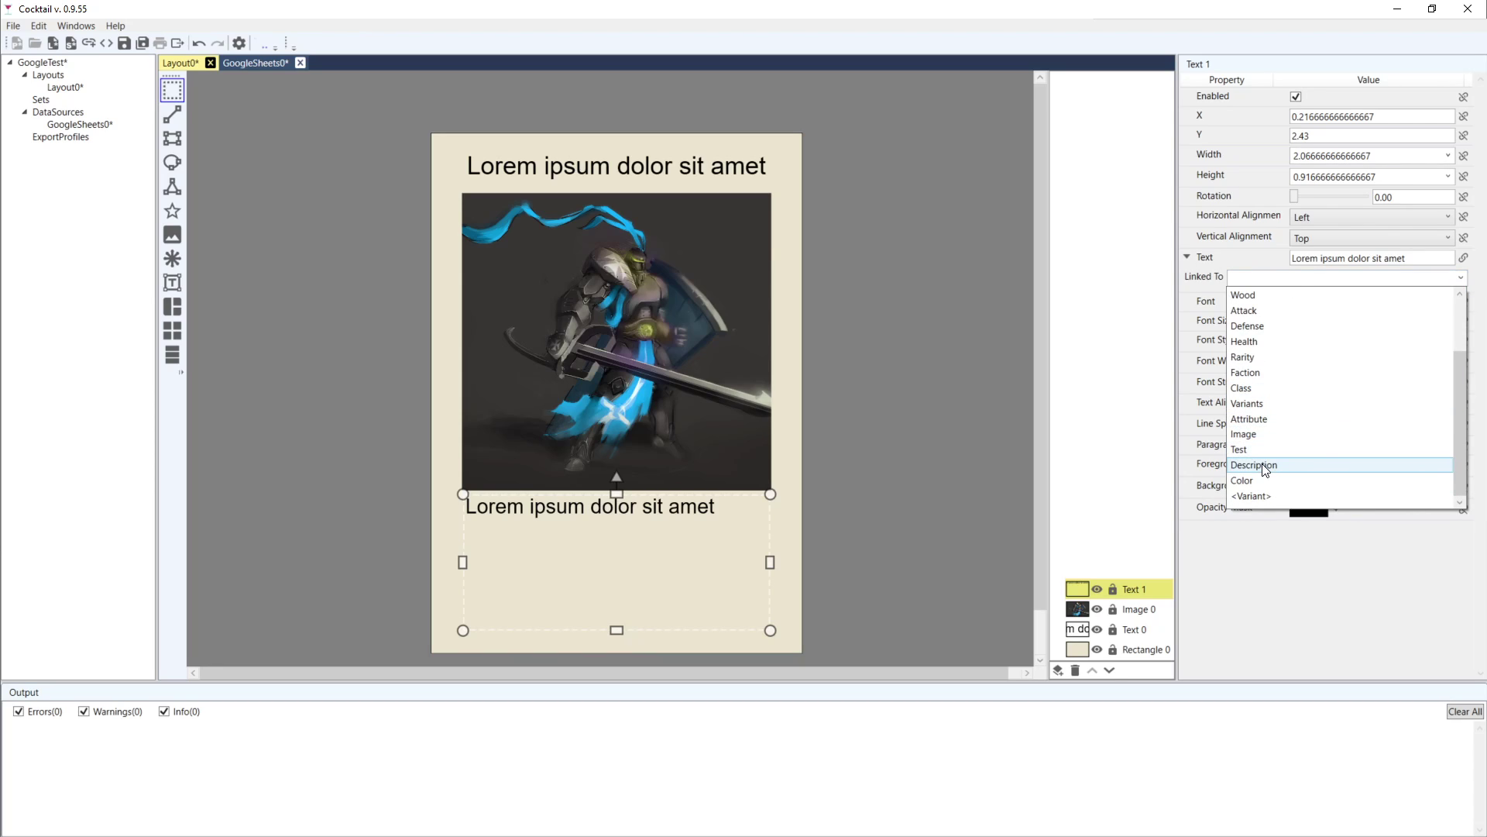
pyautogui.click(1266, 470)
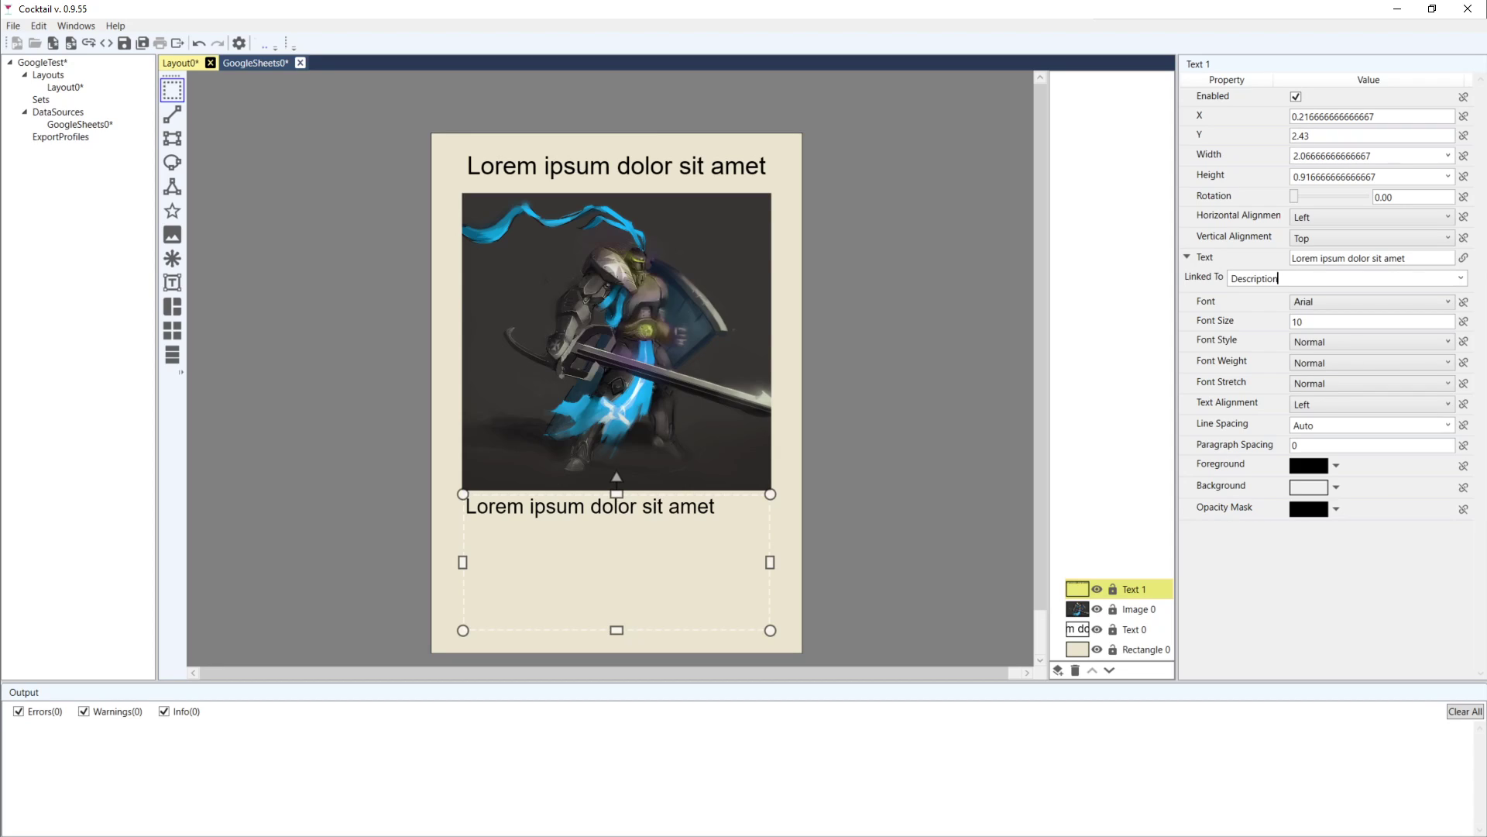
pyautogui.click(1461, 279)
pyautogui.scroll(-3, 1288, 417)
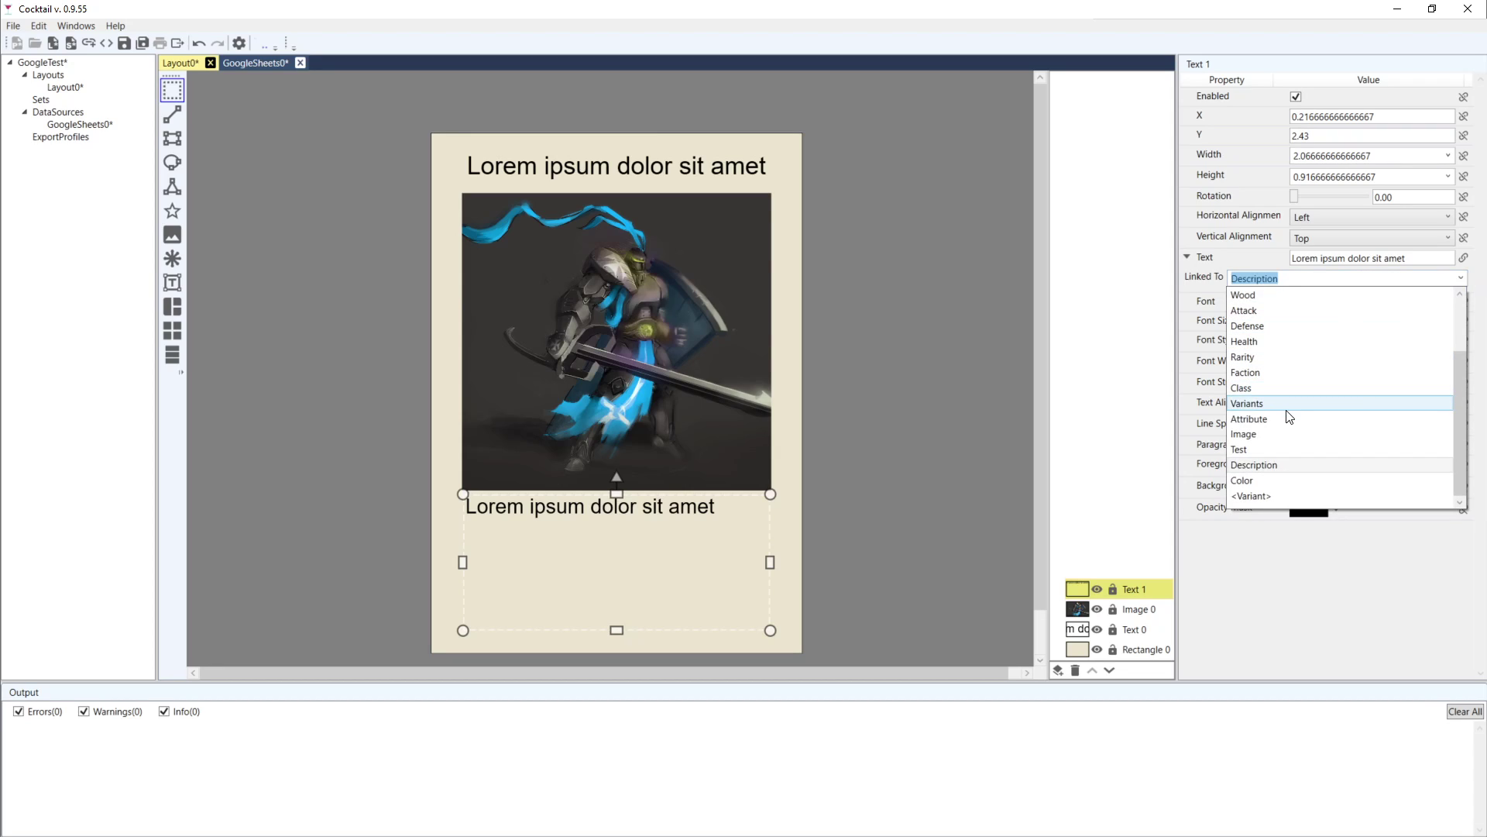
pyautogui.scroll(3, 1288, 384)
pyautogui.scroll(-3, 1287, 395)
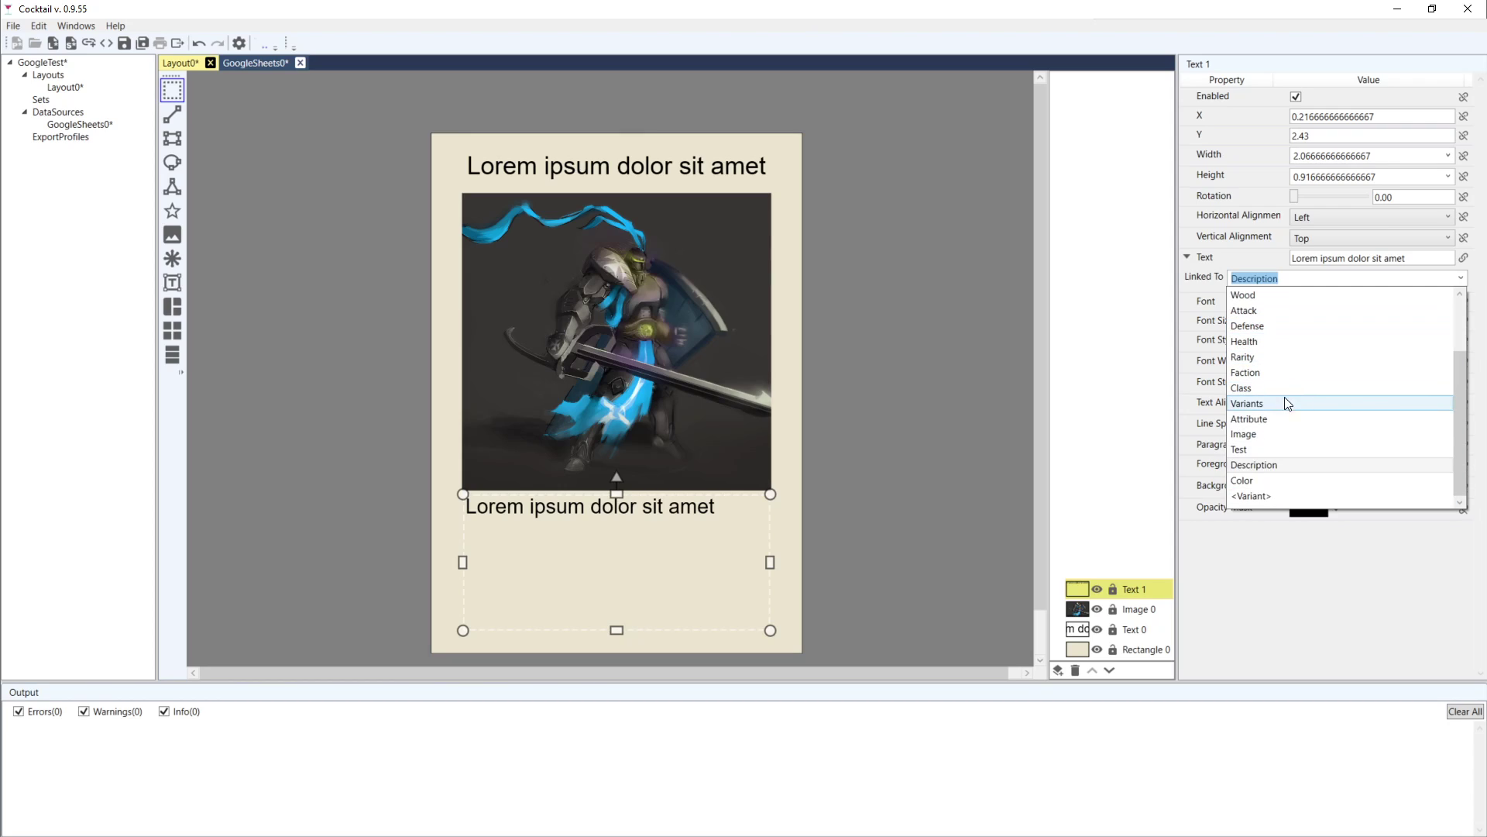
pyautogui.click(1137, 368)
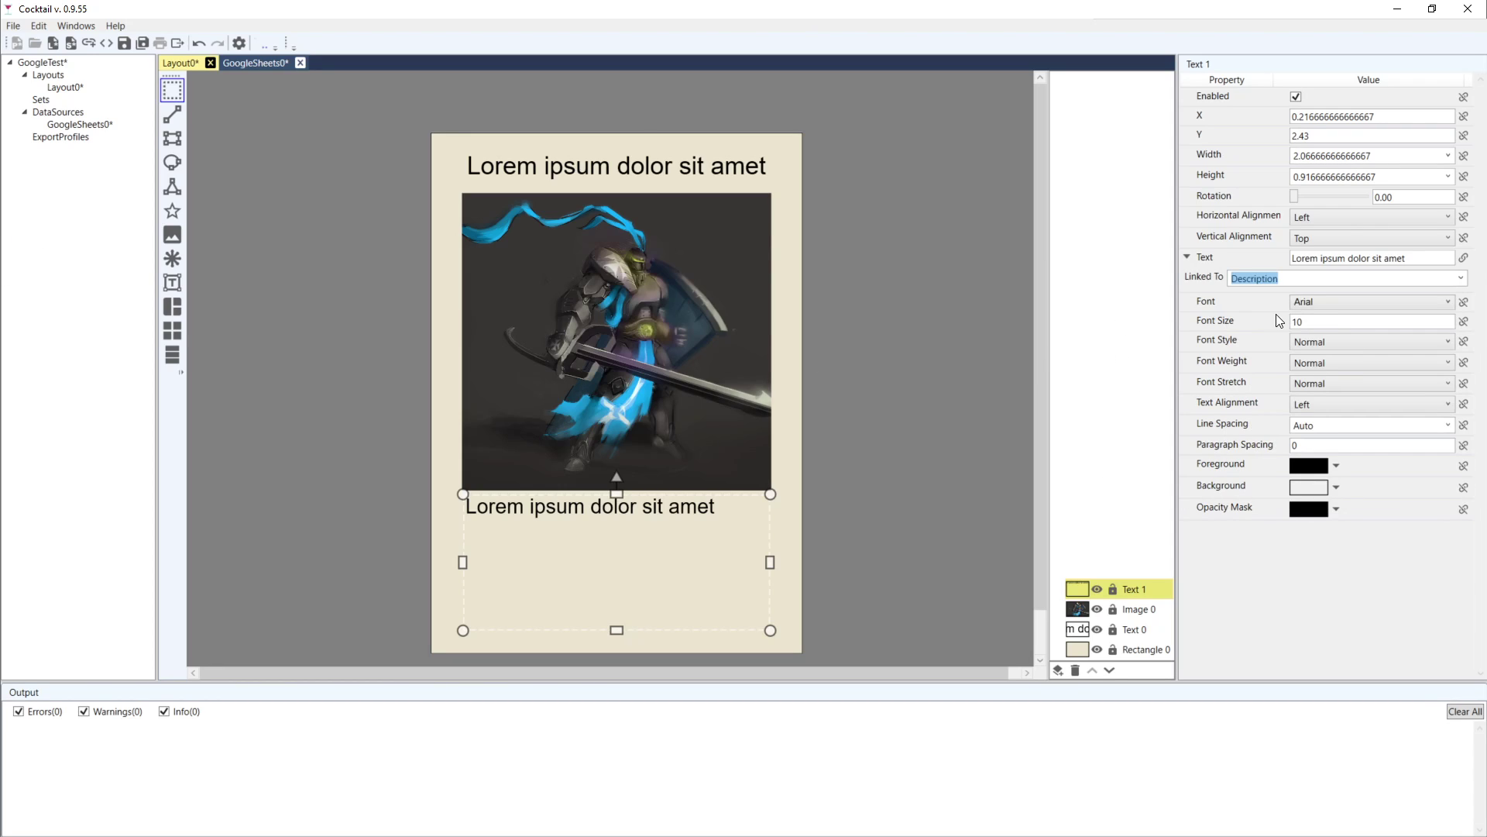
# - Preview GoogleSheets0 records from Hugo the Black 2 through Yvon the Colossus, each showing its own data
pyautogui.doubleClick(80, 125)
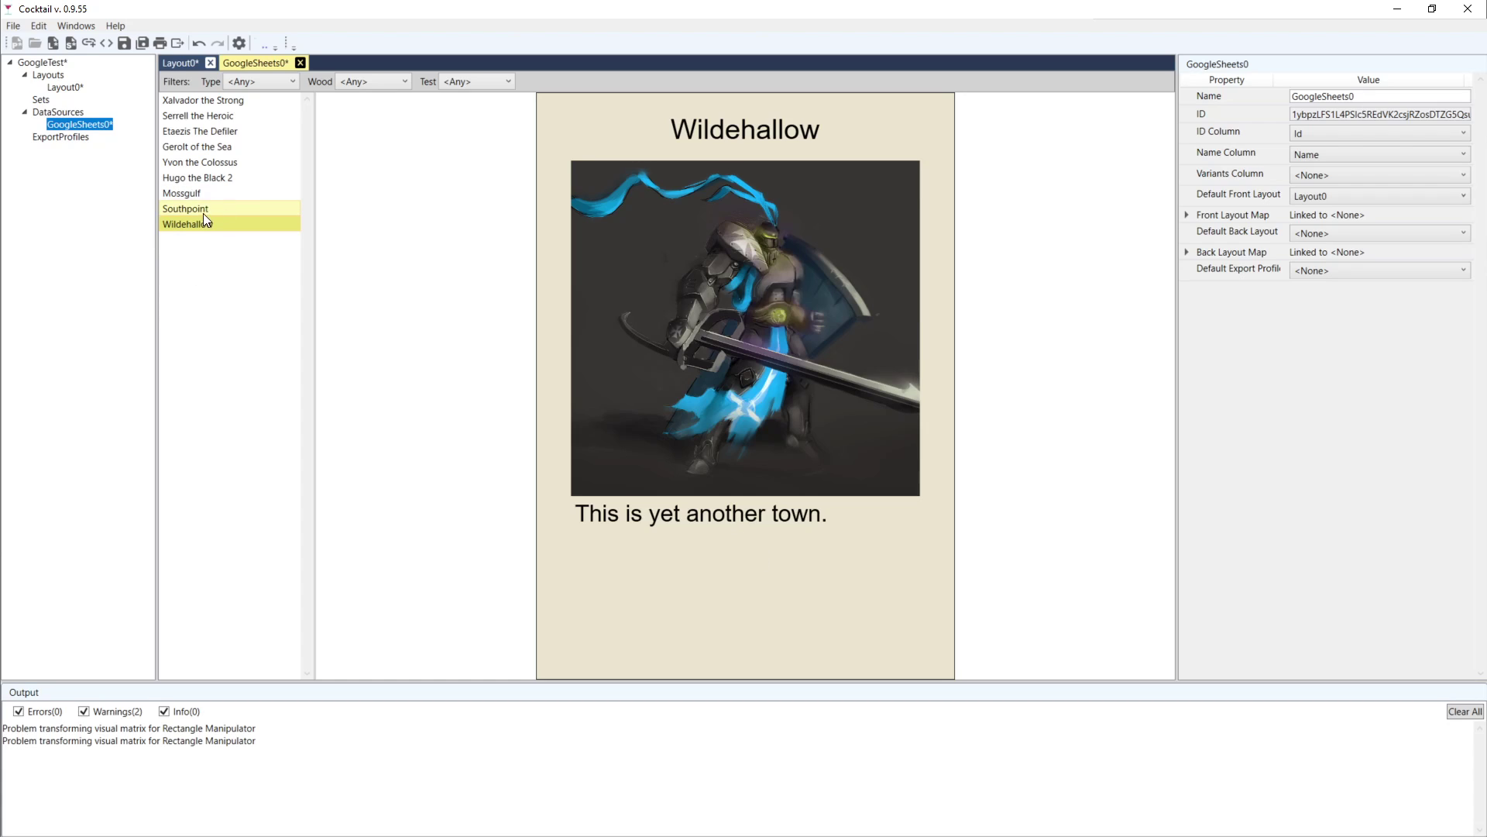
pyautogui.moveTo(204, 211); pyautogui.dragTo(199, 184)
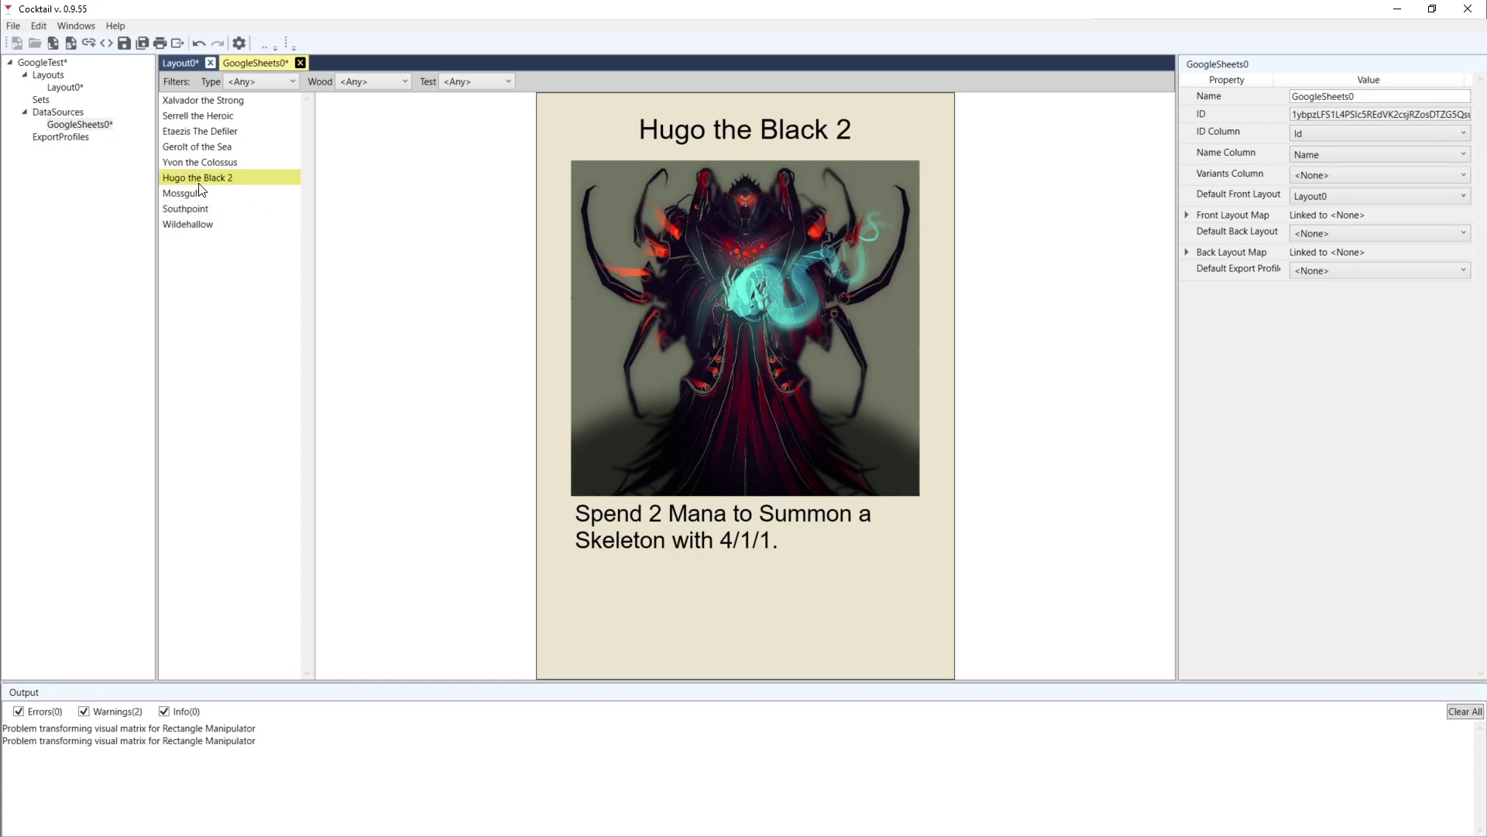
pyautogui.click(214, 117)
pyautogui.click(223, 99)
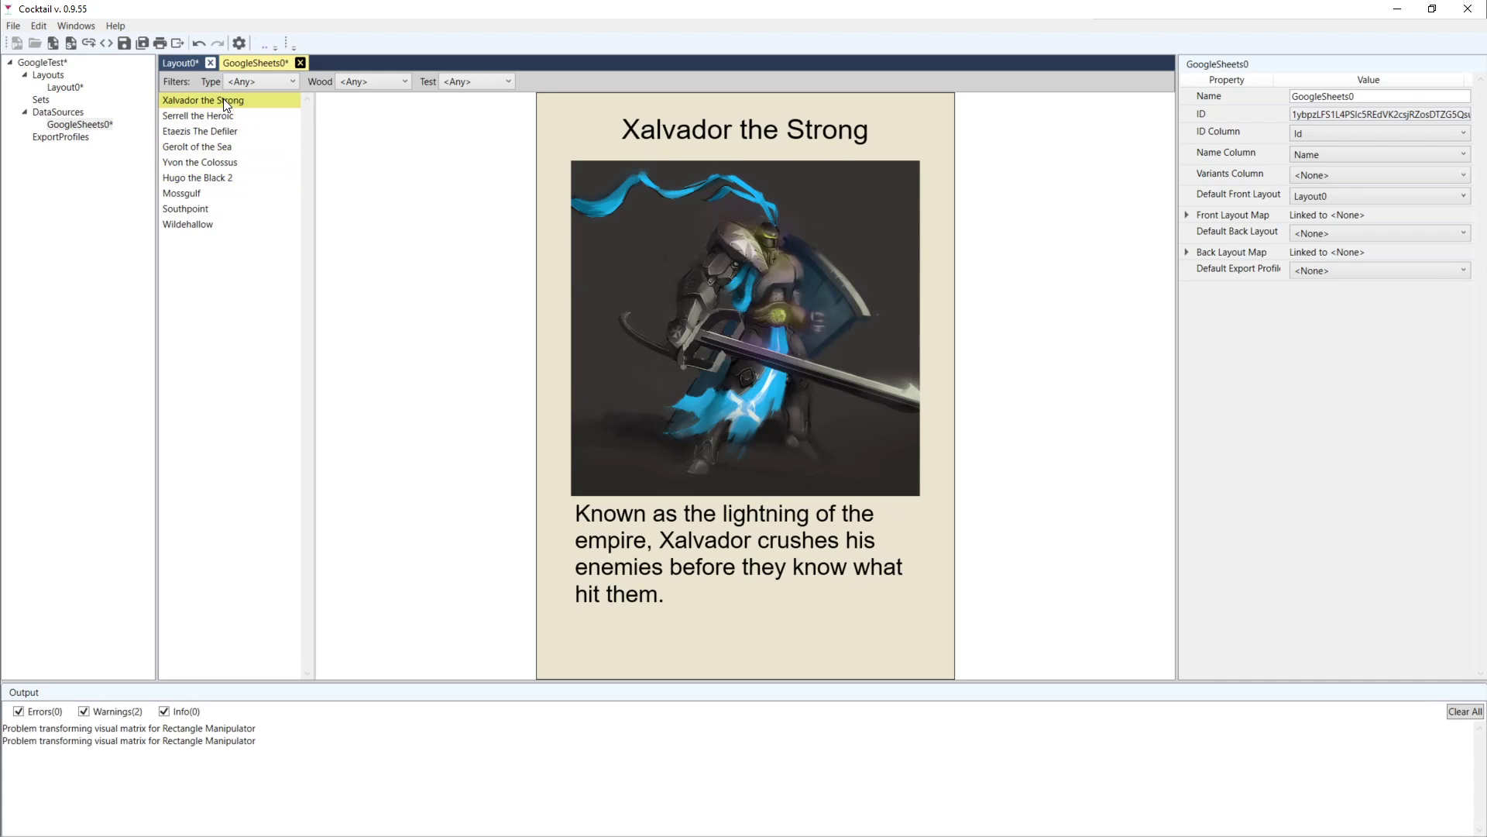
pyautogui.click(213, 144)
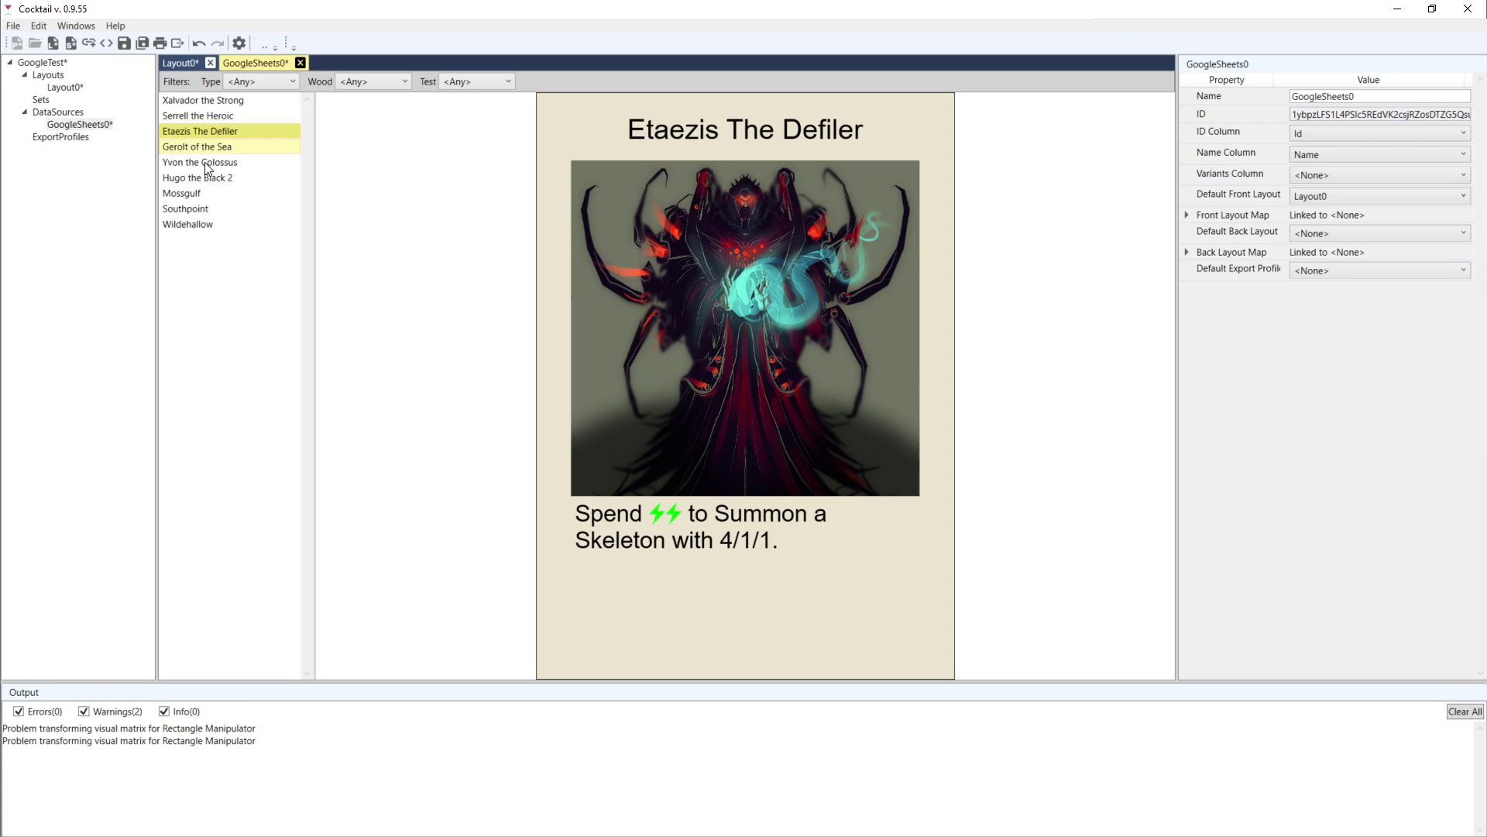
pyautogui.click(204, 149)
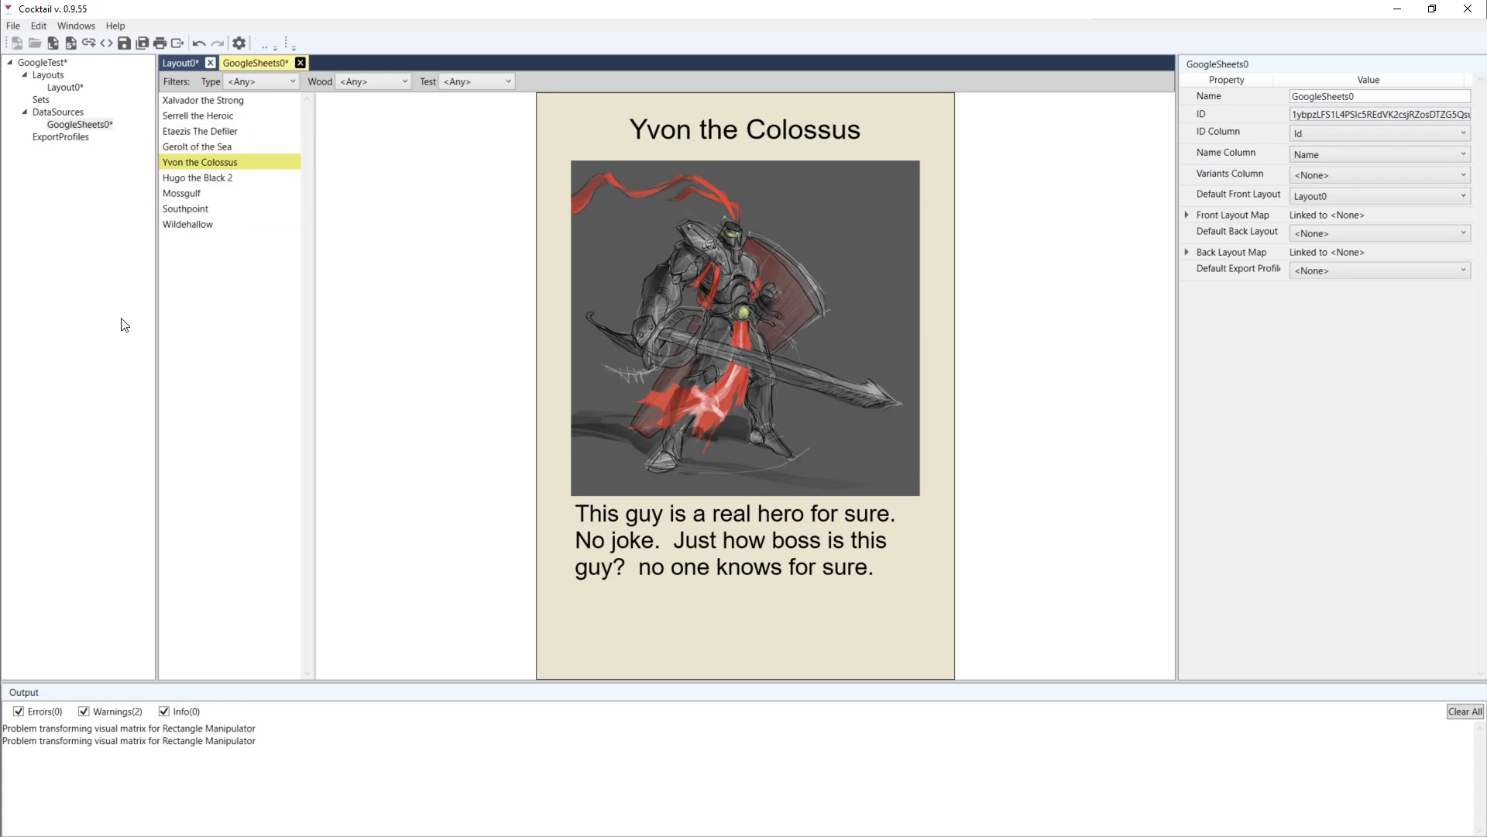